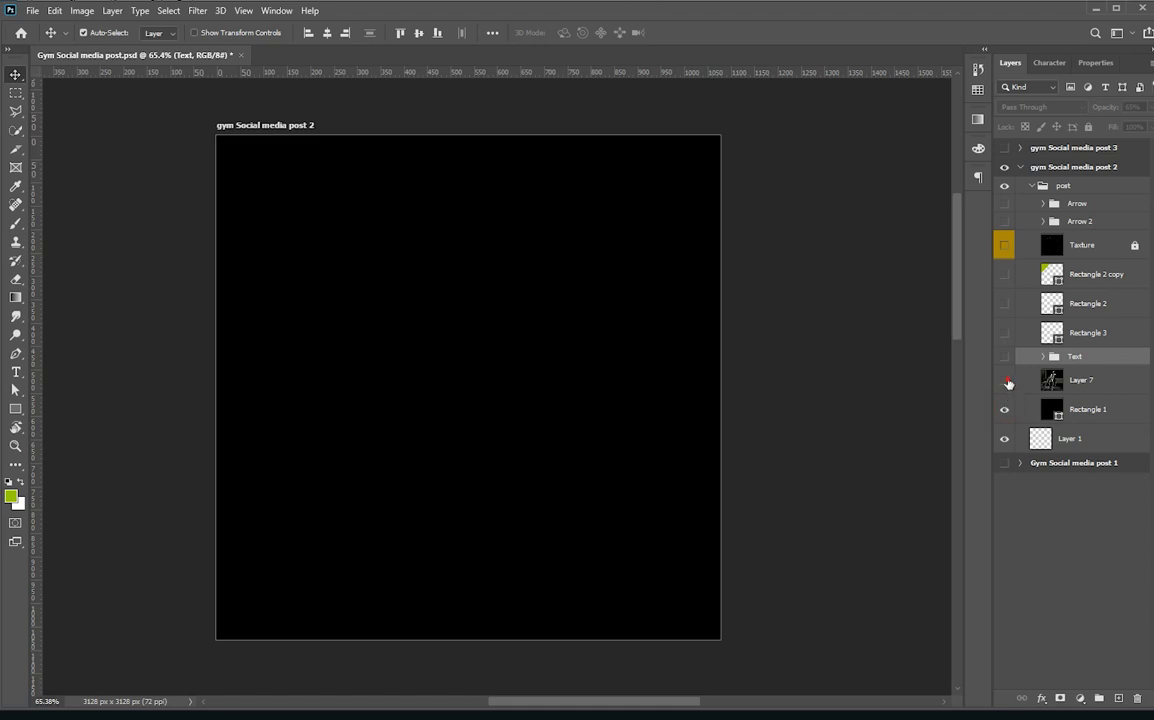
Rename the athlete photo layer, Layer 7, as Image
{"action": "double_click", "coordinate": [1078, 381]}
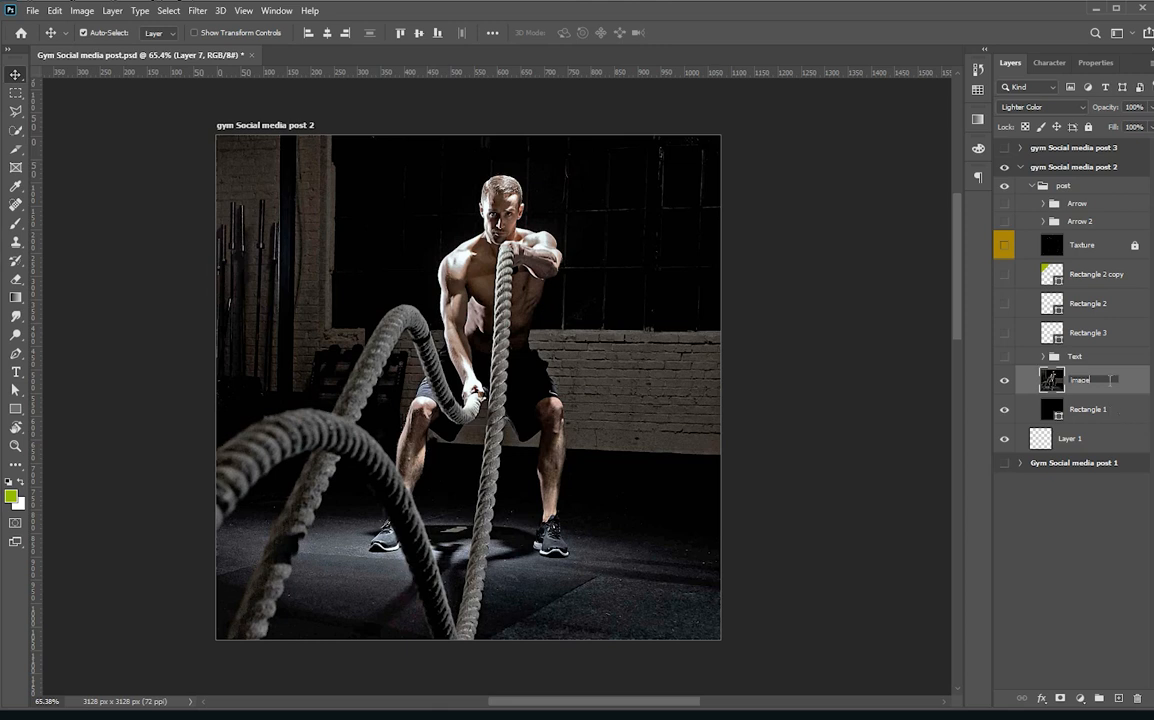
{"action": "type", "text": "Image"}
{"action": "key", "text": "Return"}
Show the Text group and preview its Energy and Boost outline layers by toggling their visibility individually
{"action": "left_click", "coordinate": [1005, 357]}
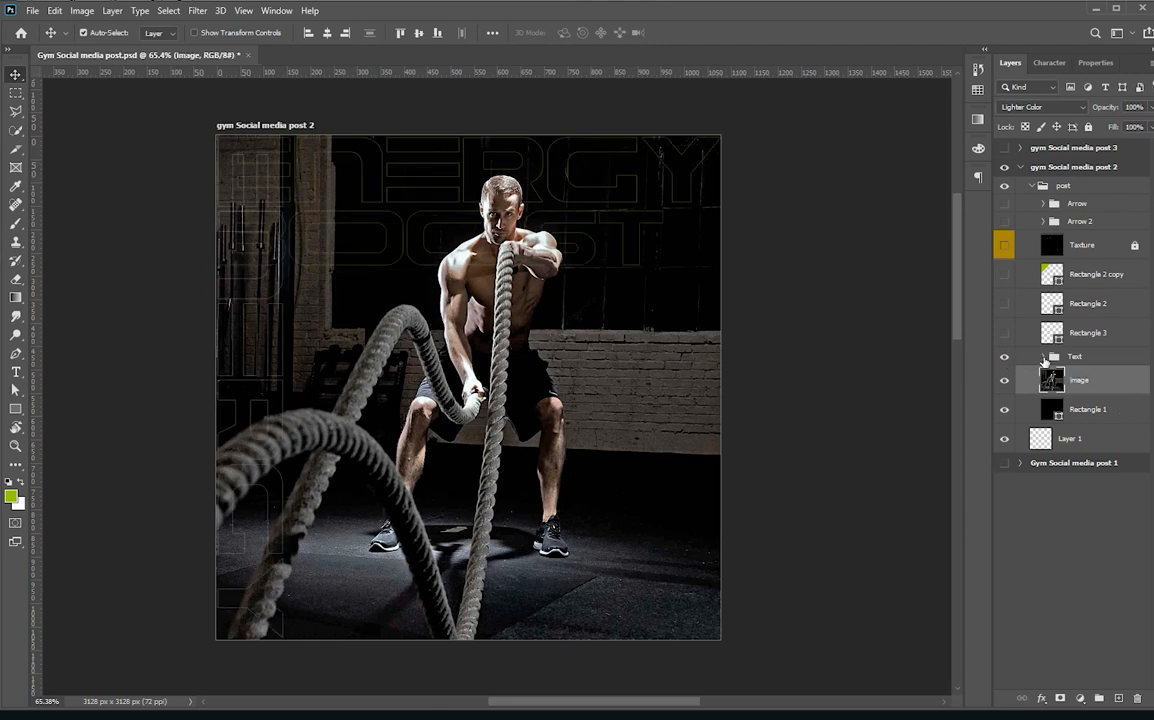
{"action": "left_click", "coordinate": [1043, 357]}
{"action": "left_click", "coordinate": [1005, 382]}
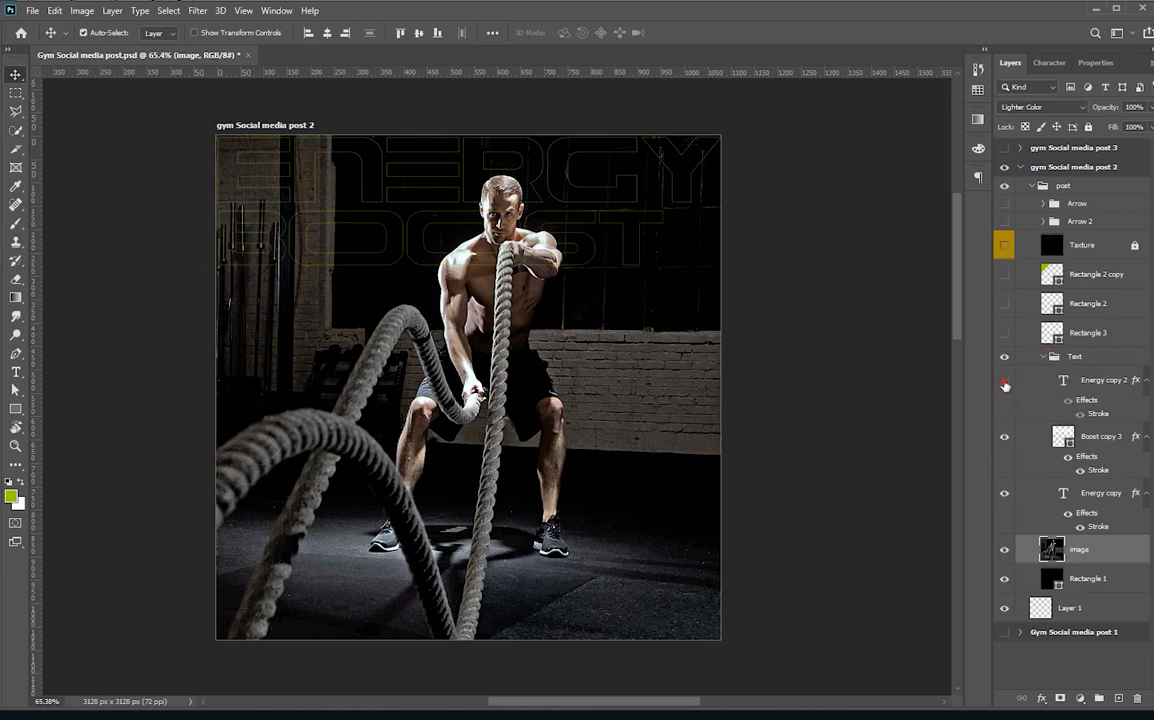
{"action": "left_click", "coordinate": [1005, 441]}
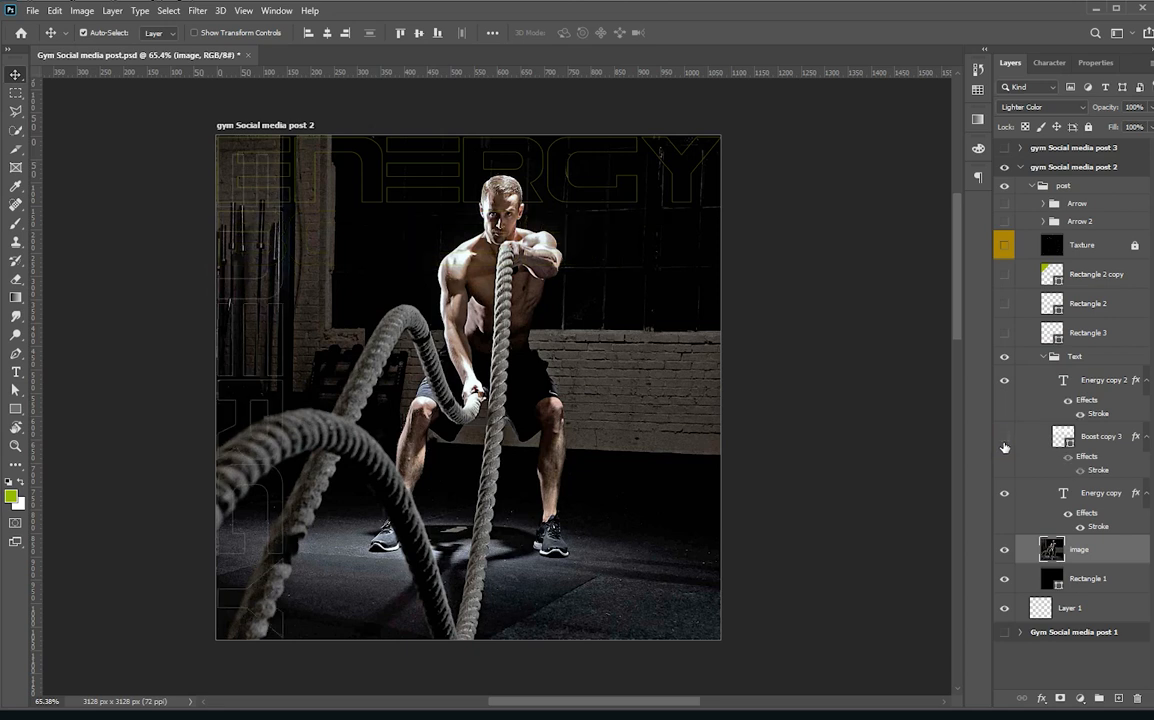
{"action": "left_click", "coordinate": [1005, 441]}
{"action": "left_click", "coordinate": [1008, 497]}
{"action": "left_click", "coordinate": [1008, 497]}
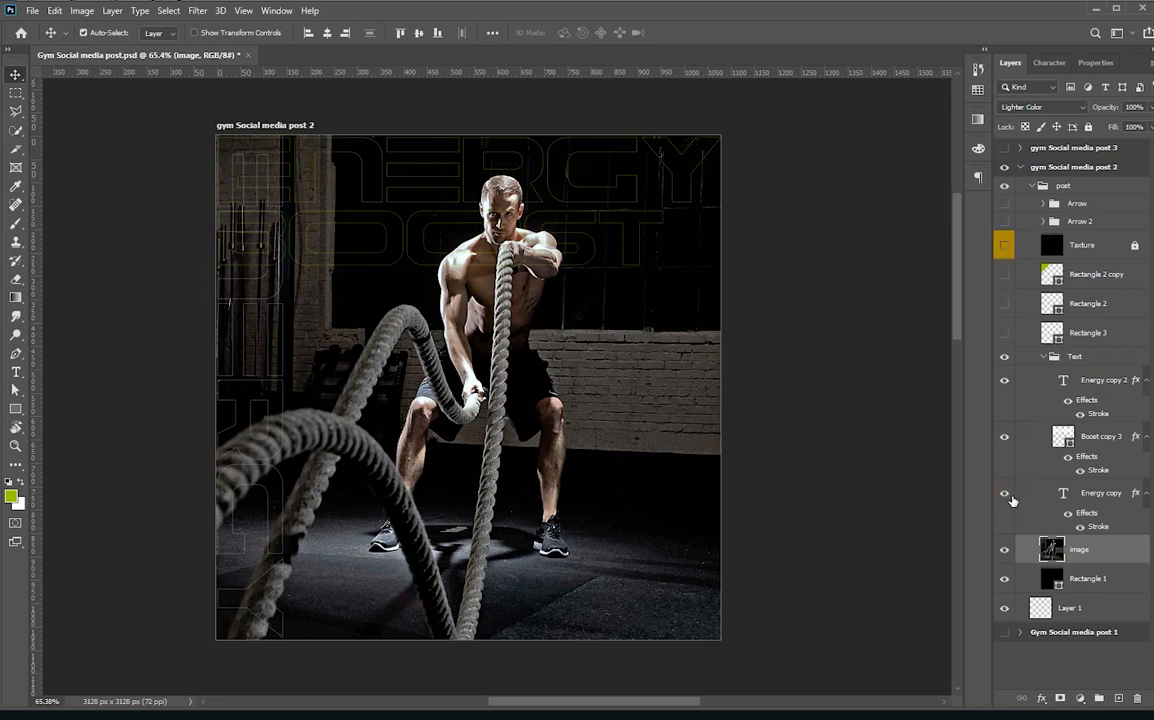
{"action": "left_click", "coordinate": [1043, 357]}
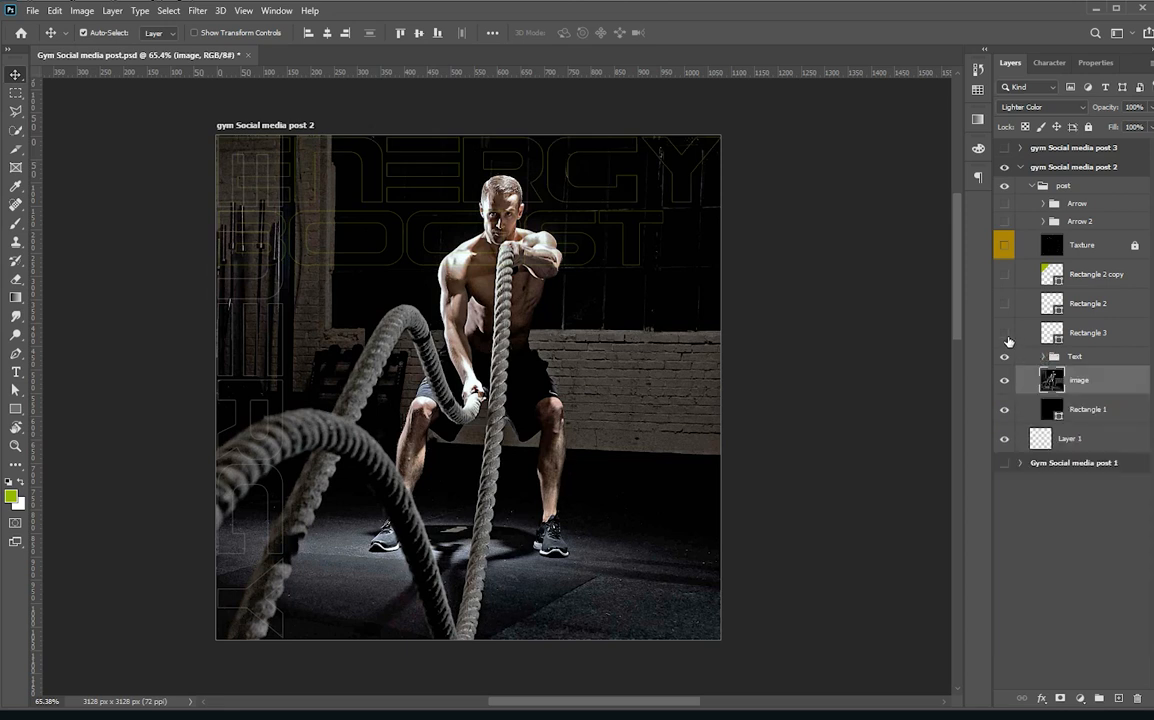
Make the Rectangle 3, Rectangle 2, Rectangle 2 copy and Texture layers visible
{"action": "left_click", "coordinate": [1006, 335]}
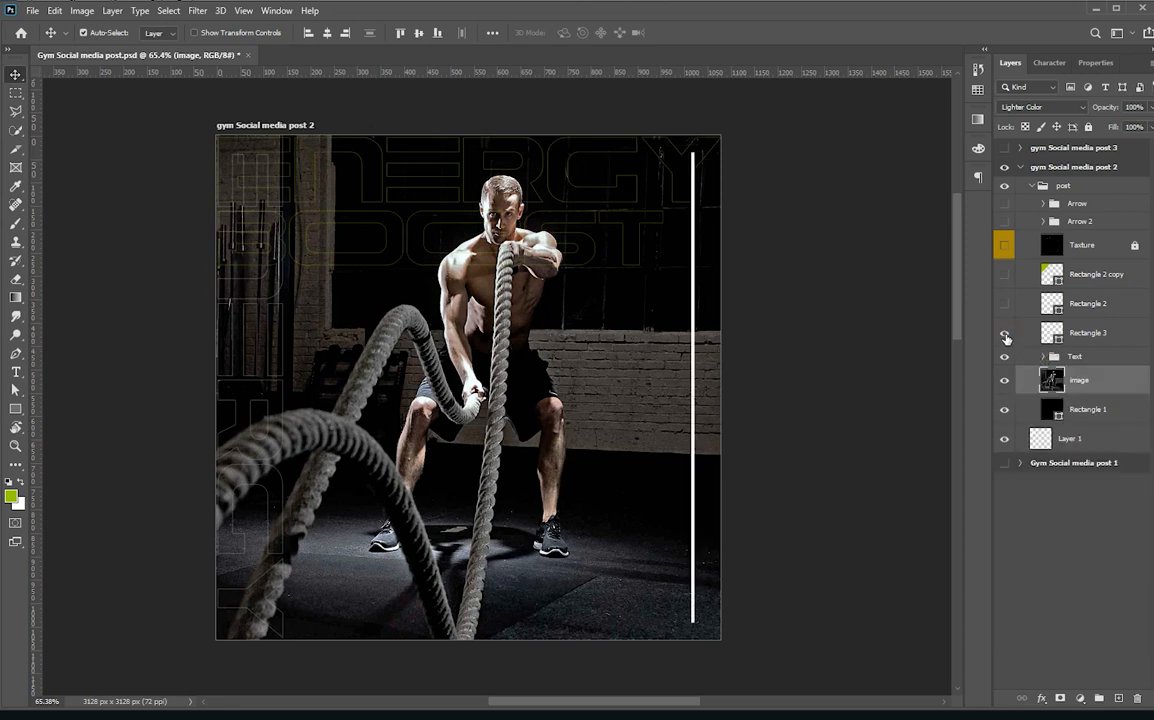
{"action": "left_click", "coordinate": [1005, 305]}
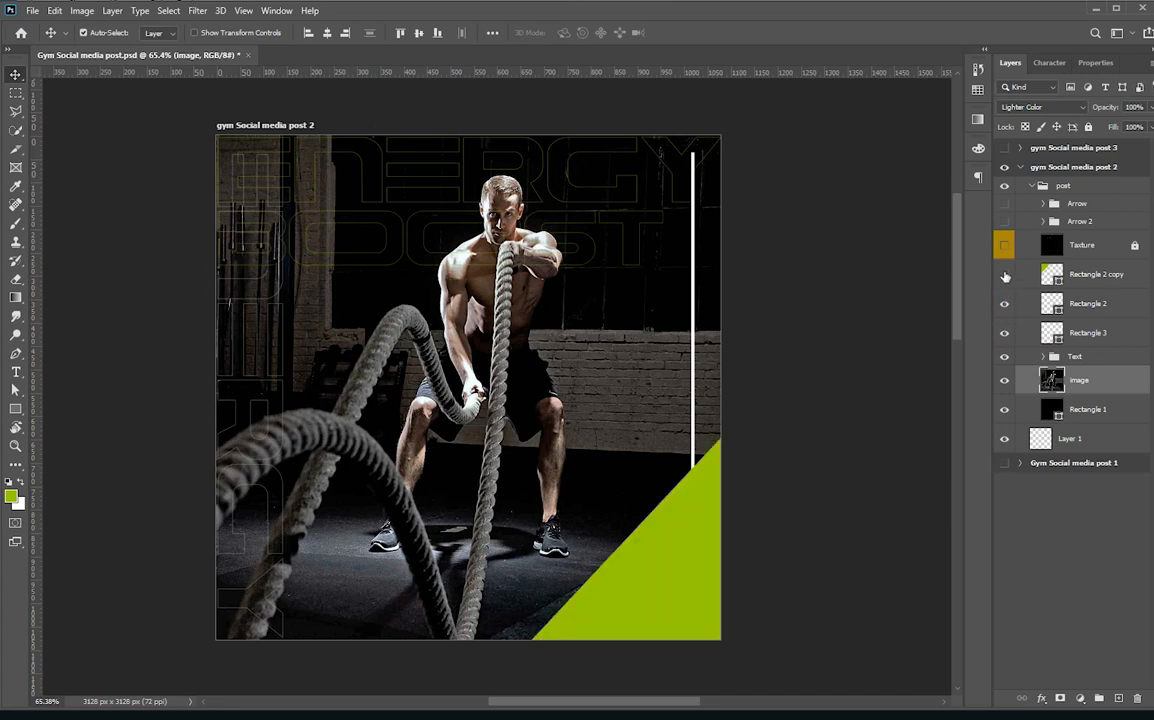
{"action": "left_click", "coordinate": [1005, 276]}
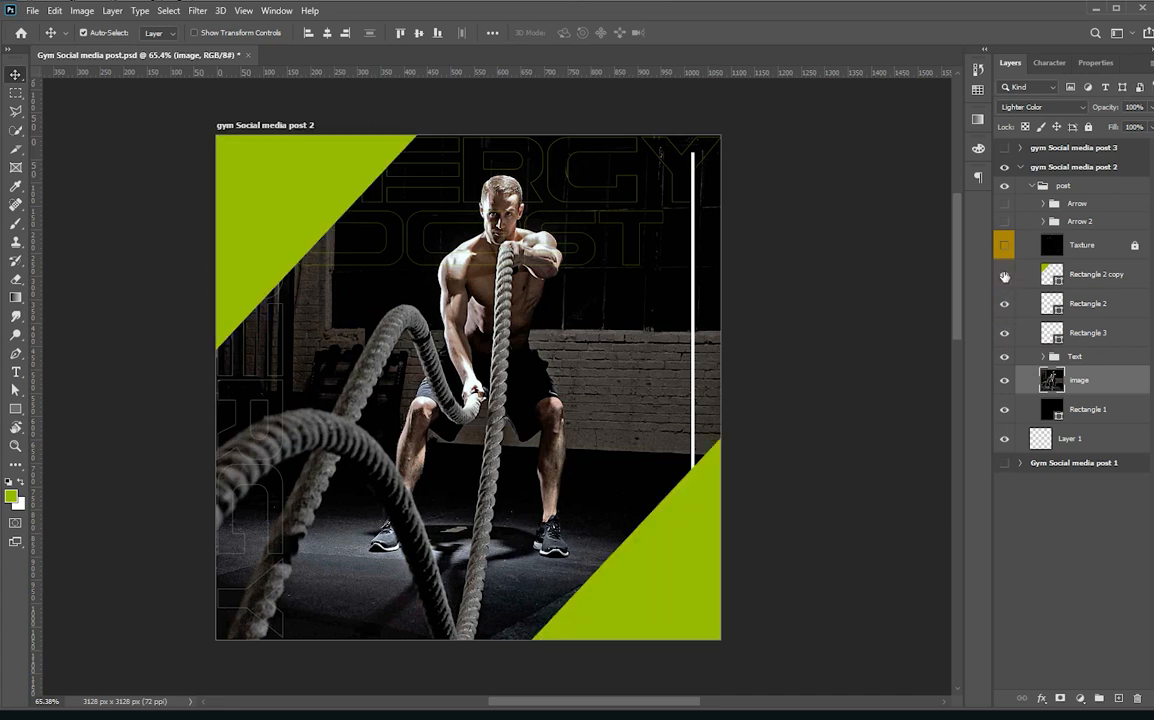
{"action": "left_click", "coordinate": [1005, 245]}
{"action": "left_click", "coordinate": [1007, 248]}
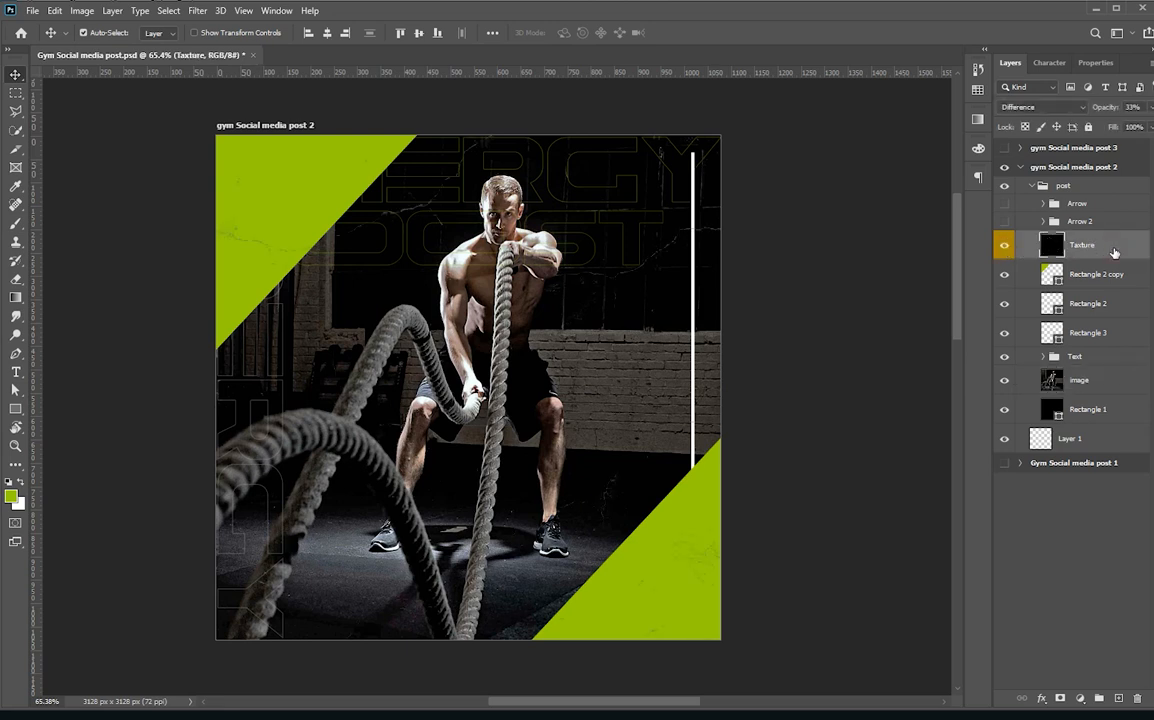
Duplicate the Texture layer beneath itself, clip the copy to Rectangle 2 copy, and lock both texture layers
{"action": "left_click_drag", "start_coordinate": [1115, 251], "coordinate": [1075, 262]}
{"action": "left_click", "coordinate": [1081, 287], "text": "alt"}
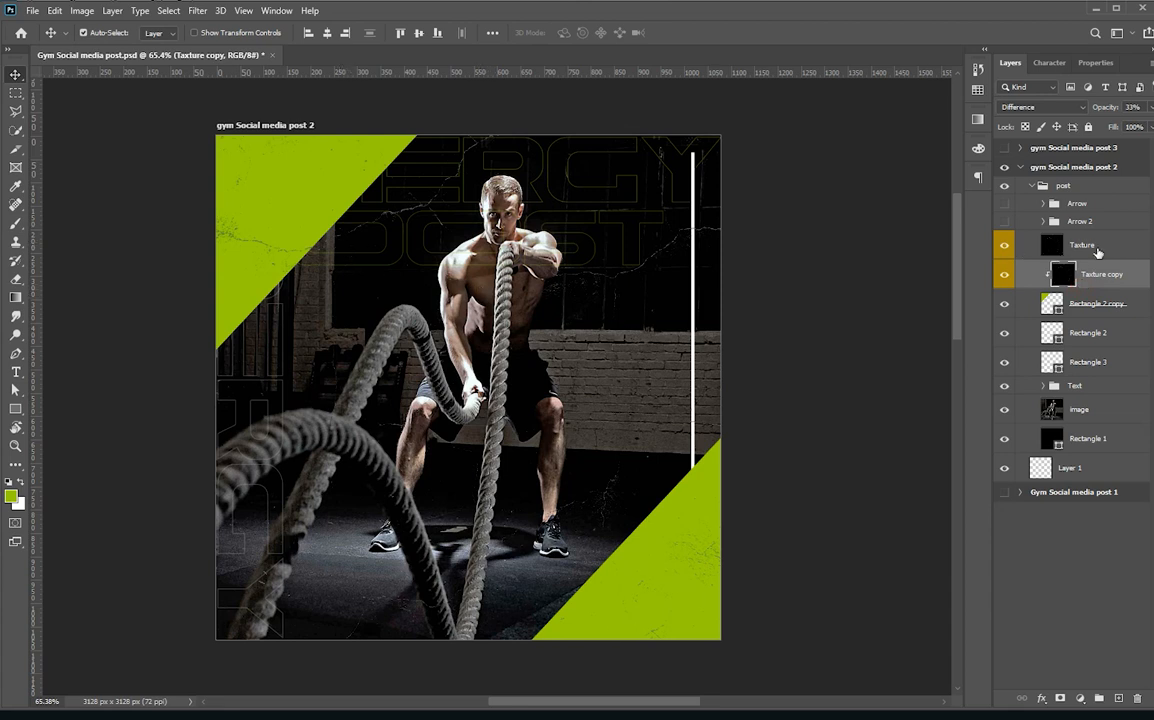
{"action": "left_click", "coordinate": [1090, 249]}
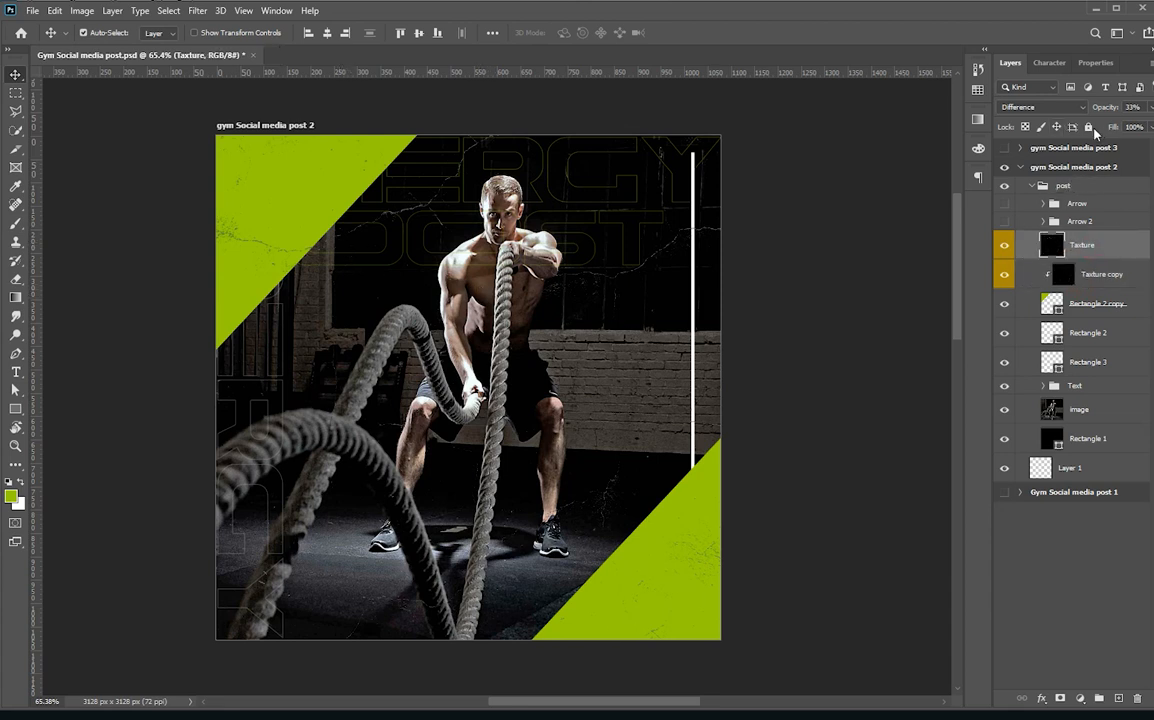
{"action": "left_click", "coordinate": [1089, 126]}
{"action": "left_click", "coordinate": [1113, 274]}
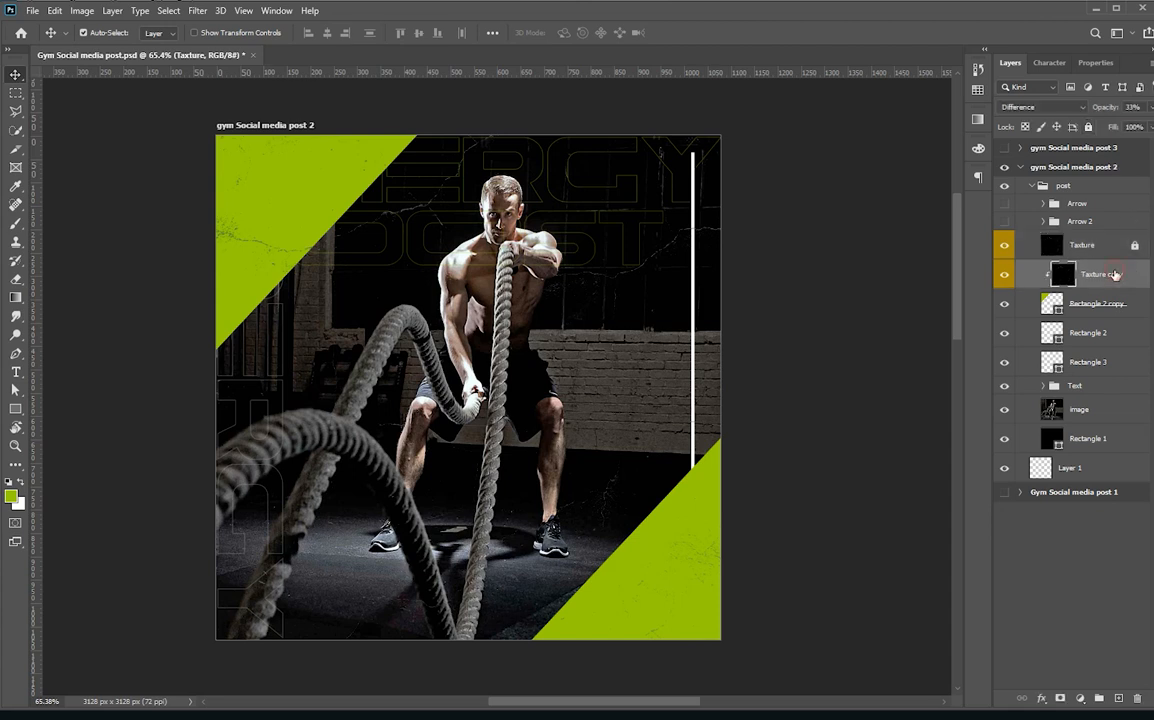
{"action": "left_click", "coordinate": [1089, 126]}
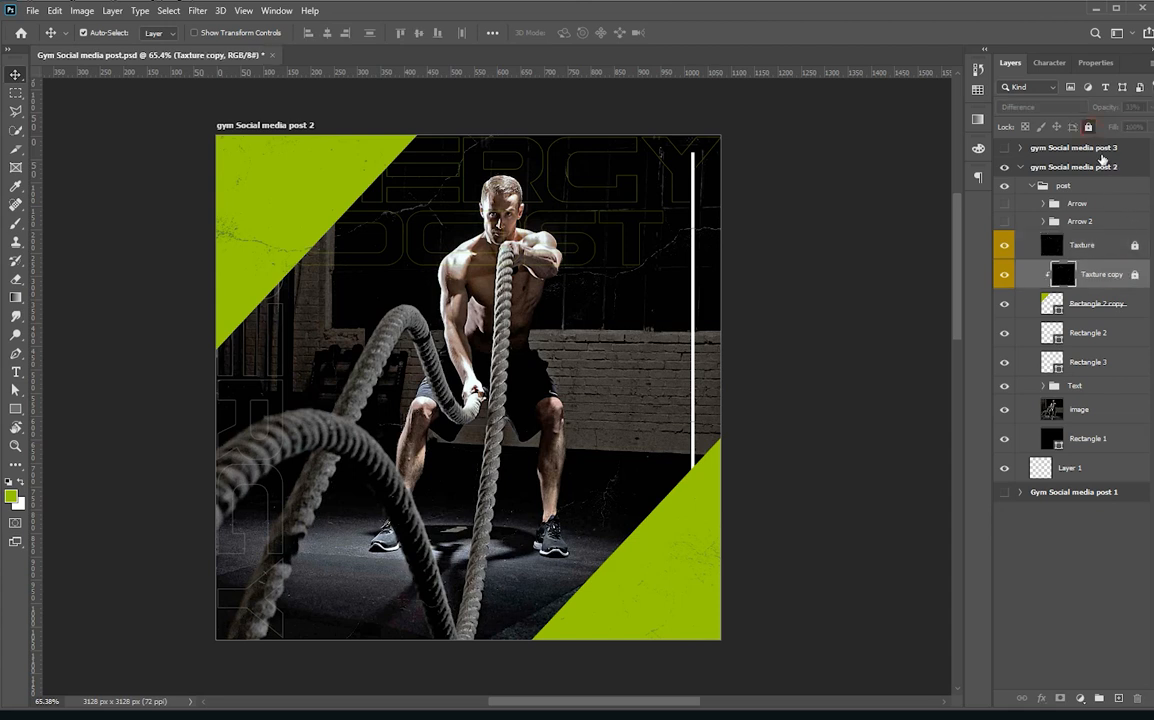
Make the Arrow 2 and Arrow groups visible and deselect all layers
{"action": "left_click", "coordinate": [1005, 221]}
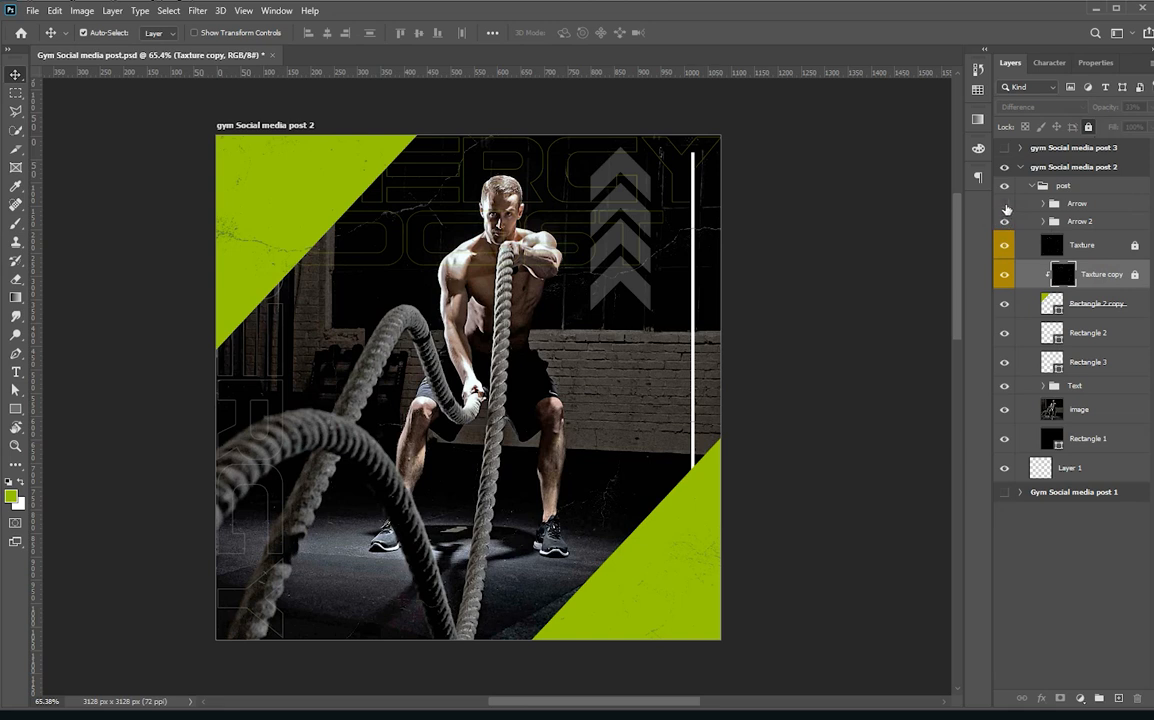
{"action": "left_click", "coordinate": [1006, 207]}
{"action": "left_click", "coordinate": [788, 430]}
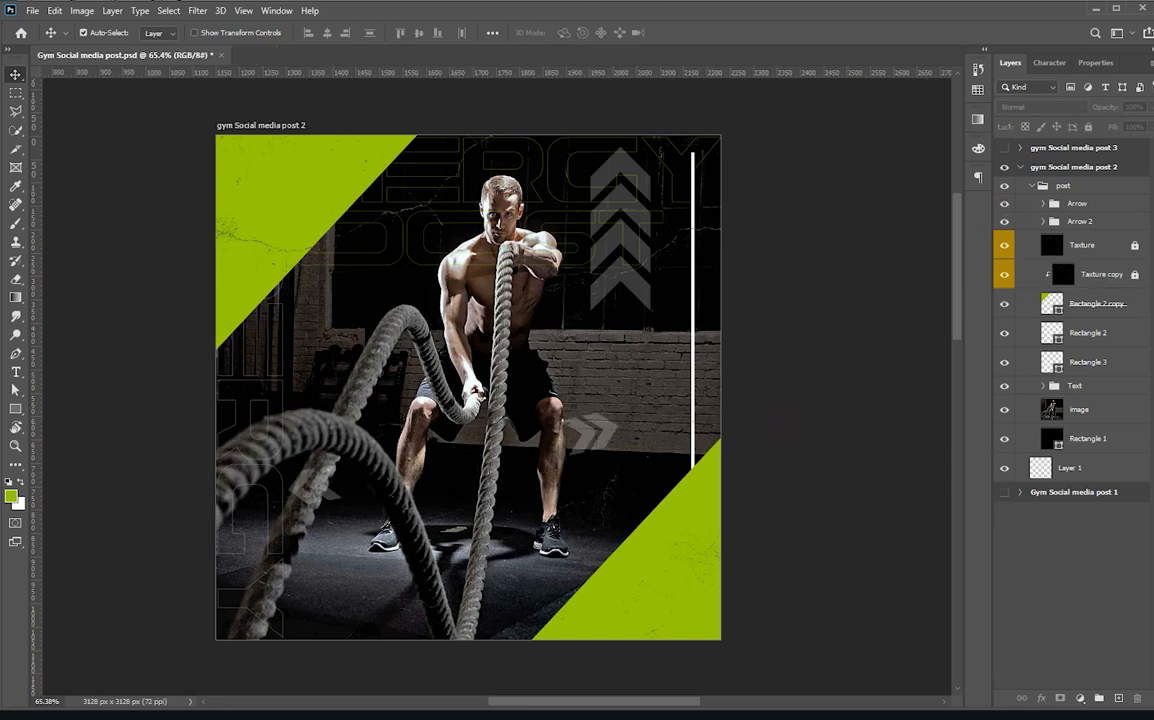
Add the green text "Be Strong" in Astera Regular at 80 pt and place it across the athlete's legs
{"action": "left_click", "coordinate": [16, 371]}
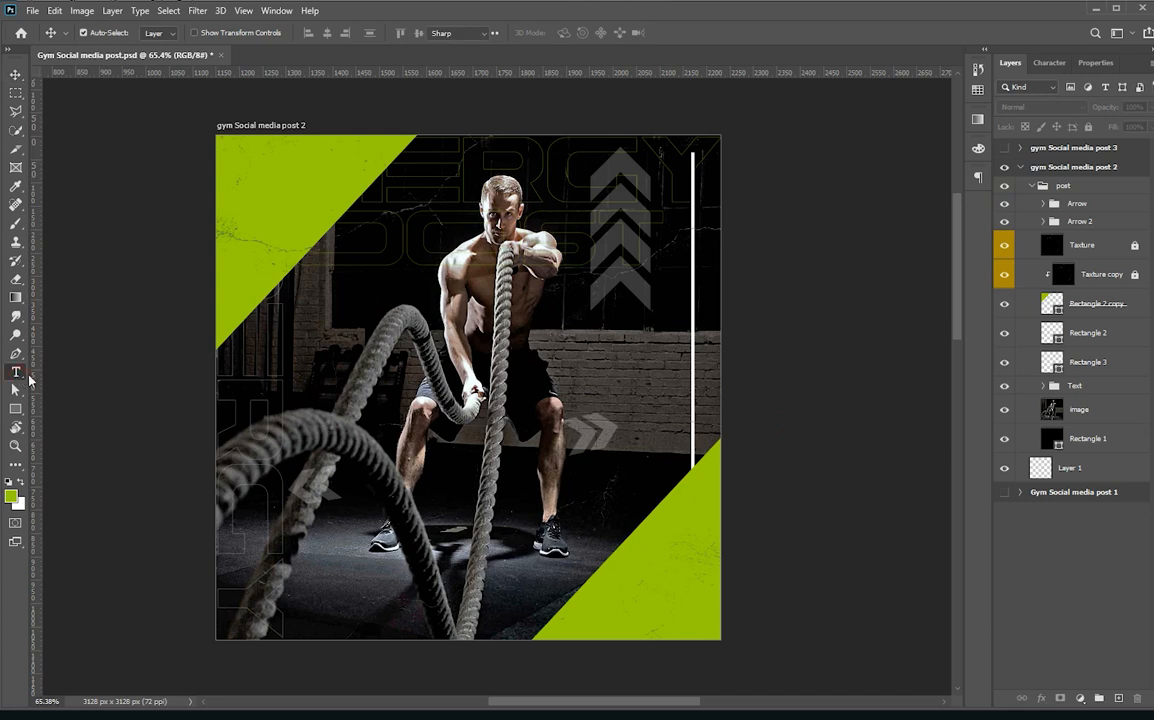
{"action": "left_click", "coordinate": [414, 424]}
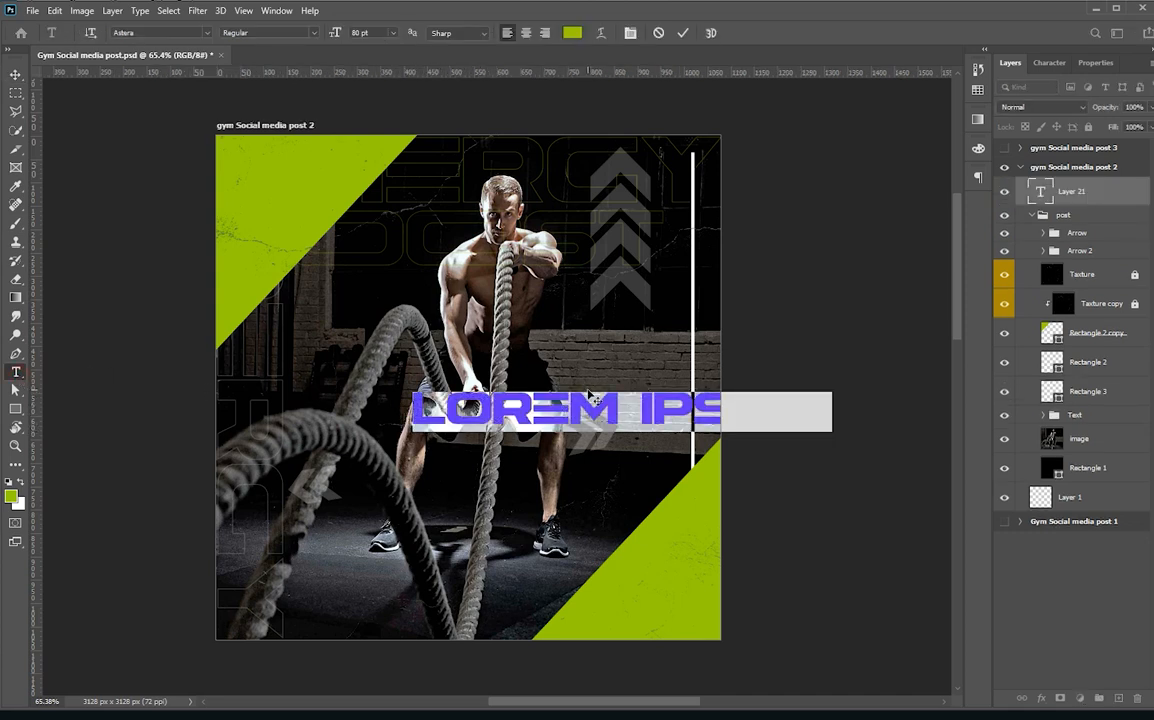
{"action": "type", "text": "BEST"}
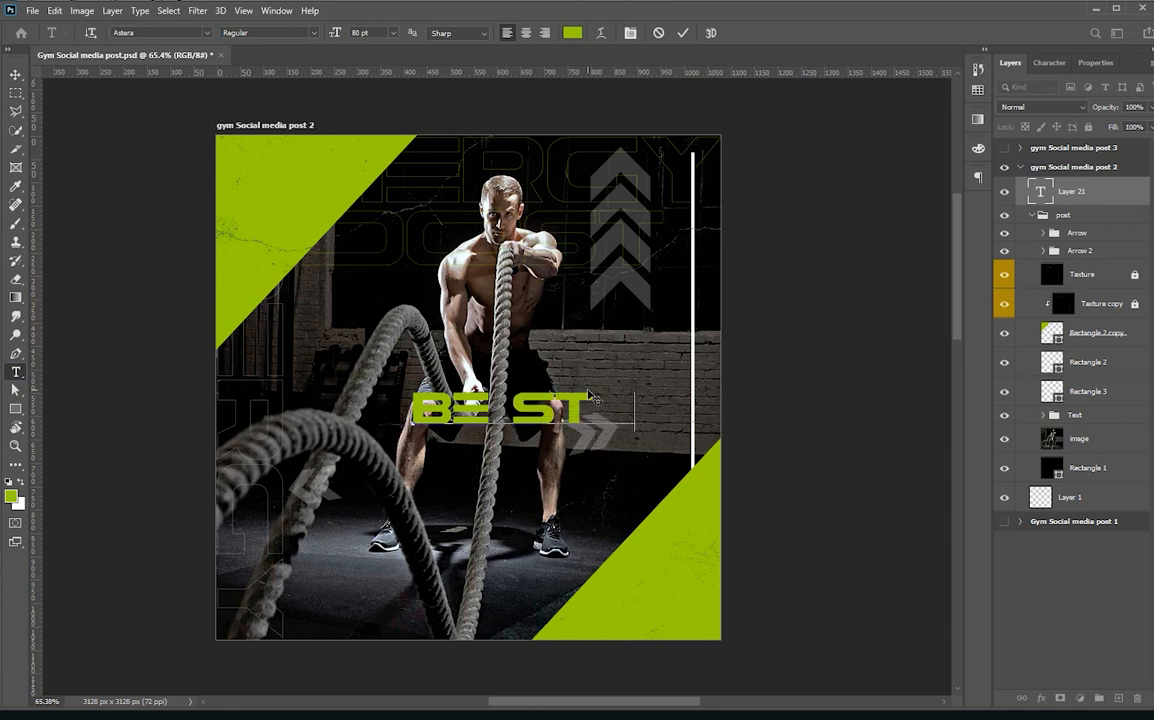
{"action": "type", "text": "RONg"}
{"action": "key", "text": "ctrl+Return"}
{"action": "key", "text": "v"}
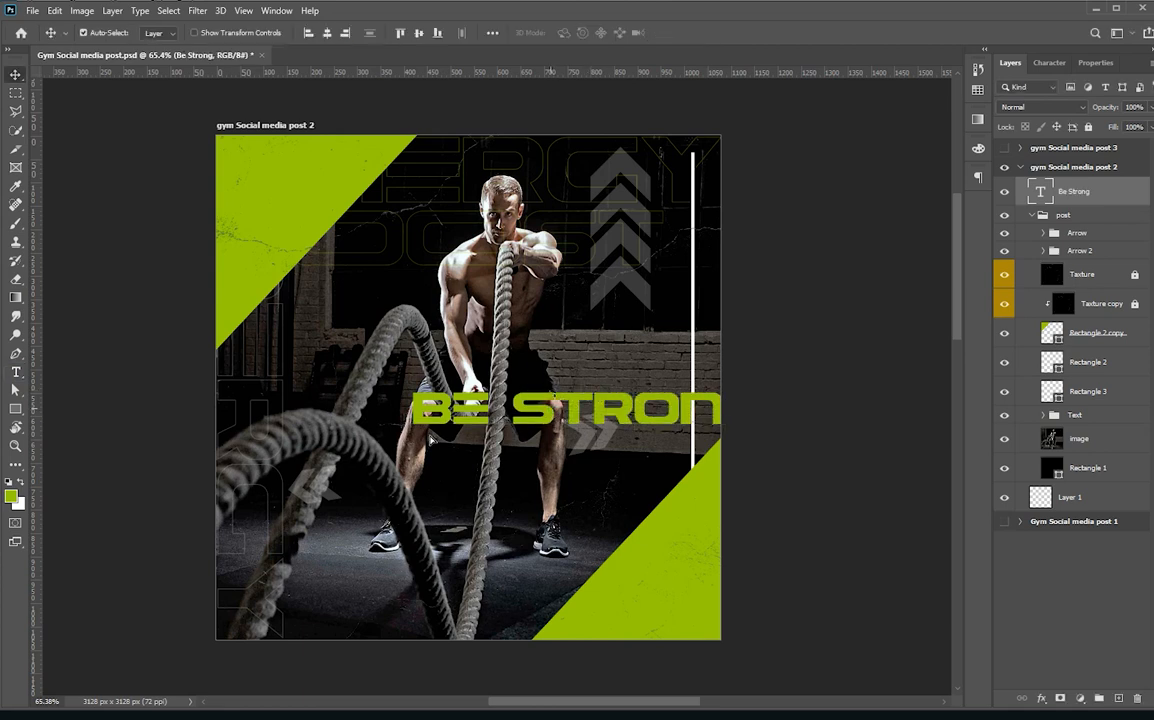
{"action": "left_click_drag", "start_coordinate": [546, 421], "coordinate": [524, 441]}
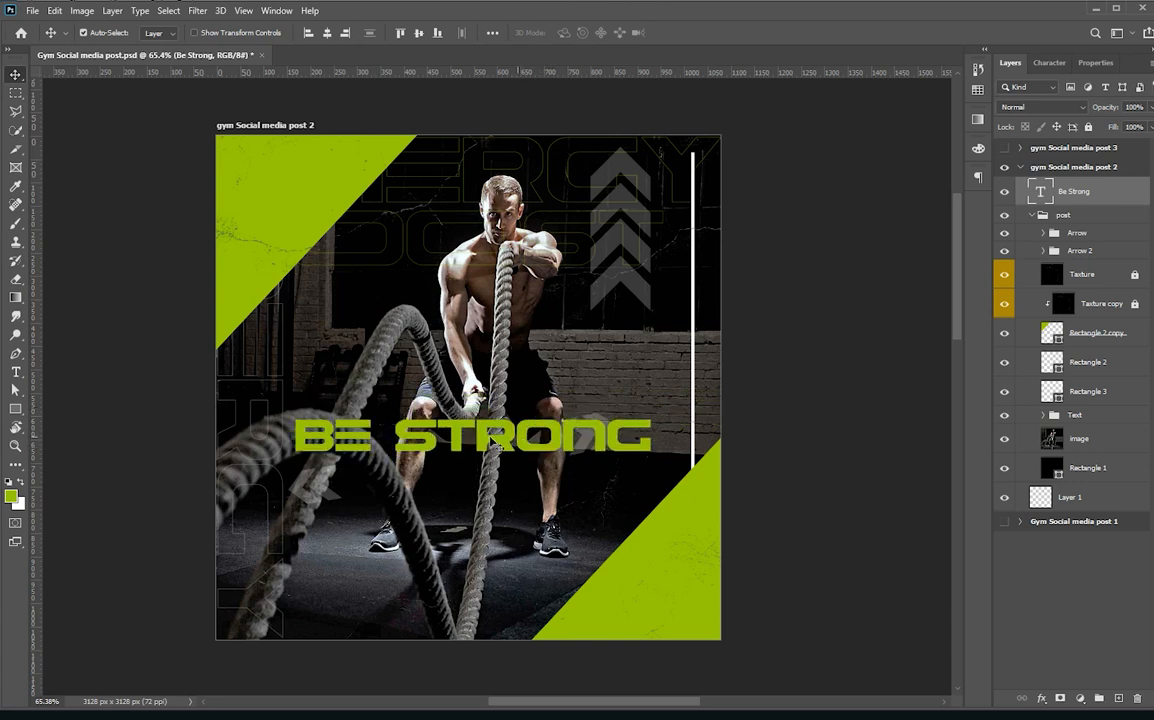
Delete the word "Strong" from the headline text, keeping only "Be"
{"action": "key", "text": "t"}
{"action": "left_click_drag", "start_coordinate": [395, 436], "coordinate": [647, 436]}
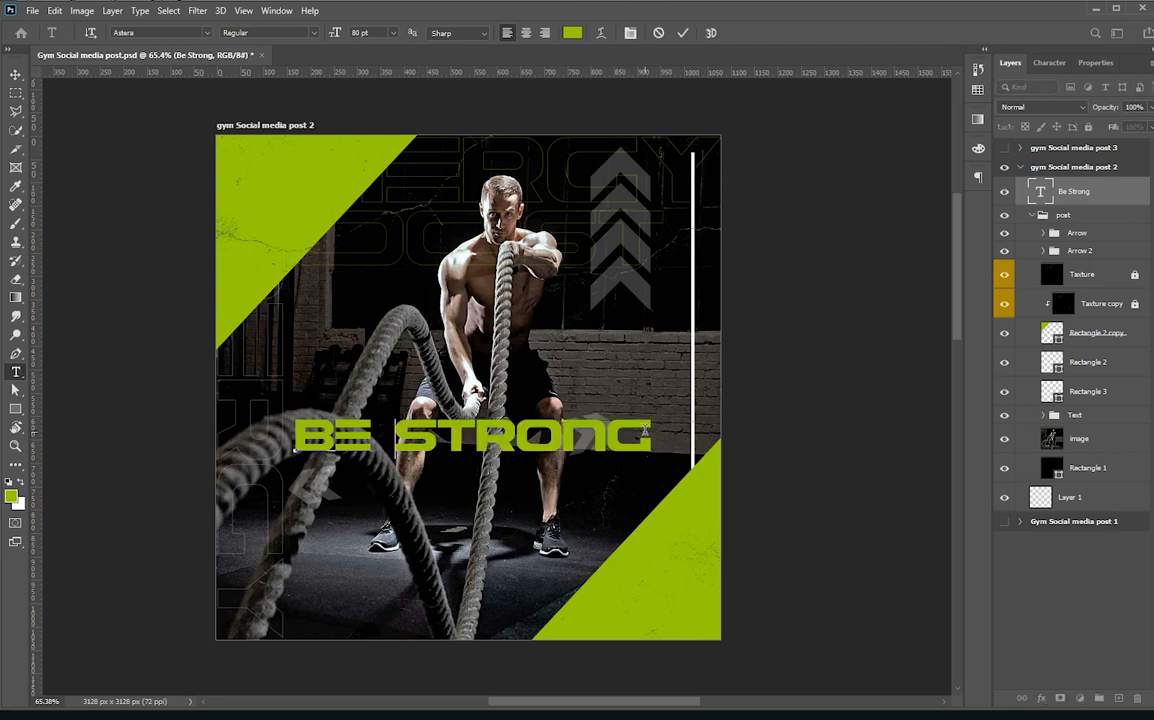
{"action": "key", "text": "BackSpace"}
{"action": "key", "text": "ctrl+Return"}
{"action": "key", "text": "v"}
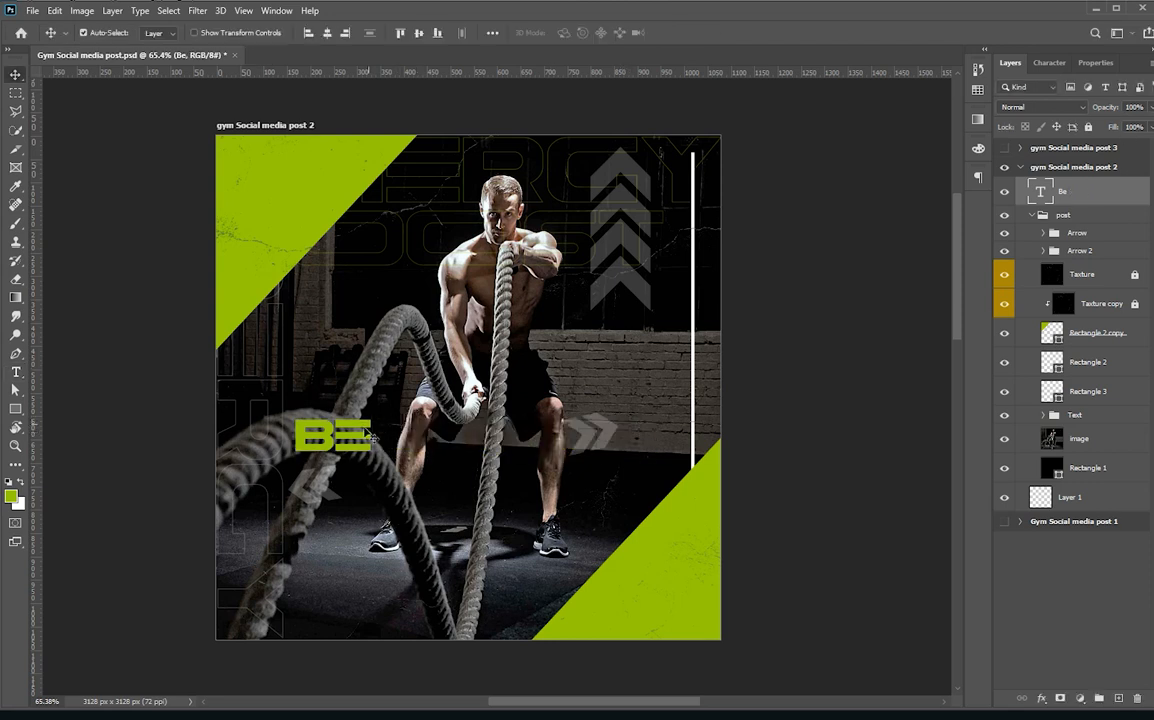
Reposition the "Be" text at the athlete's knees, duplicate it directly below, and change the copy to "Strong"
{"action": "left_click_drag", "start_coordinate": [352, 438], "coordinate": [455, 460]}
{"action": "key", "text": "t"}
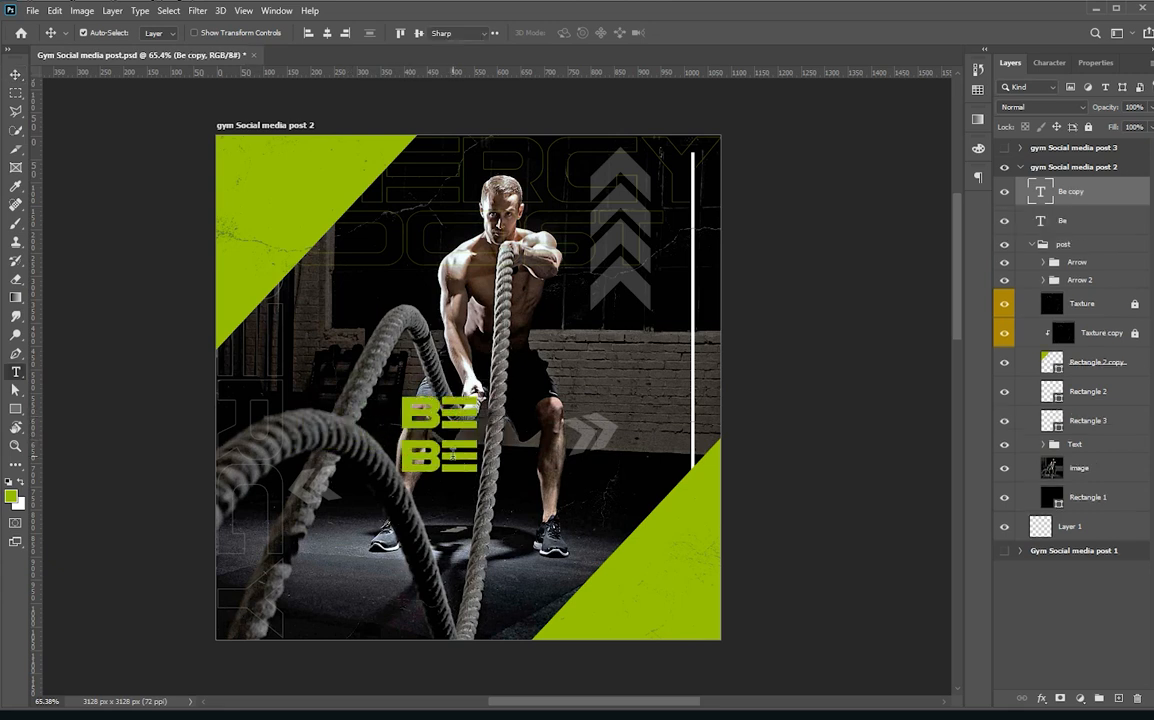
{"action": "double_click", "coordinate": [456, 456]}
{"action": "type", "text": "Strong"}
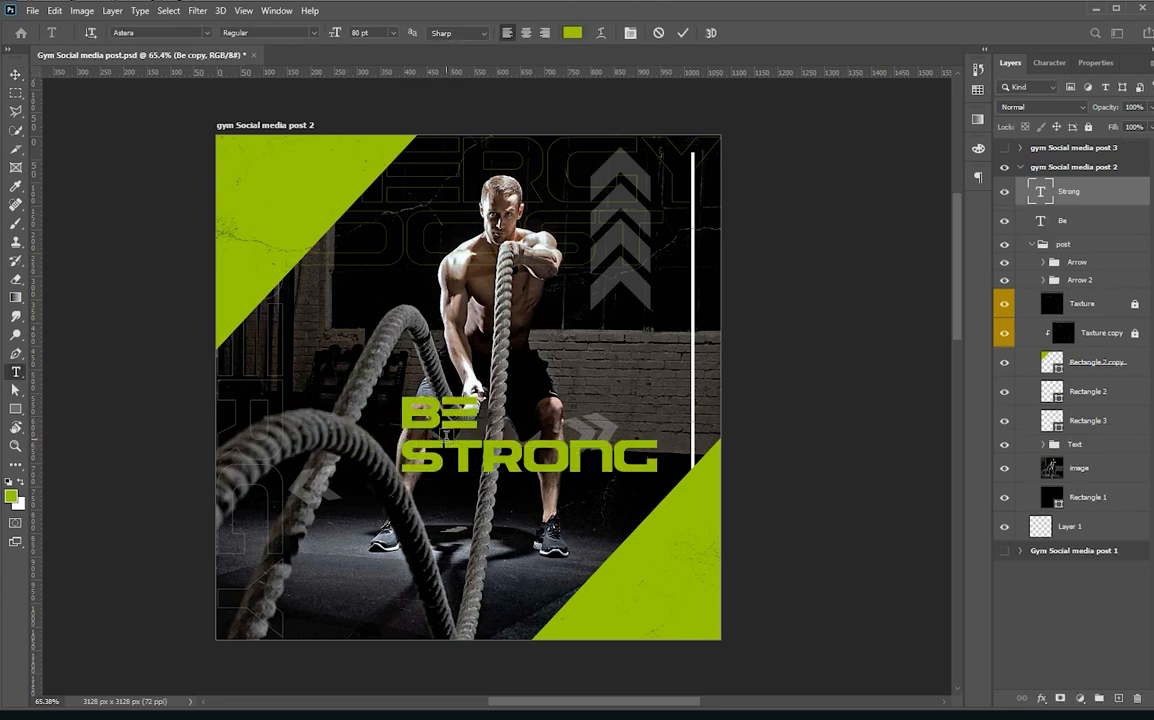
{"action": "key", "text": "ctrl+Return"}
Move "Strong" lower over the athlete's shins, scale it to about 118% and rotate it about -11.1°
{"action": "key", "text": "v"}
{"action": "left_click_drag", "start_coordinate": [460, 450], "coordinate": [403, 459]}
{"action": "key", "text": "ctrl+t"}
{"action": "left_click_drag", "start_coordinate": [610, 504], "coordinate": [659, 447]}
{"action": "left_click_drag", "start_coordinate": [548, 443], "coordinate": [522, 483]}
{"action": "left_click_drag", "start_coordinate": [642, 490], "coordinate": [614, 509]}
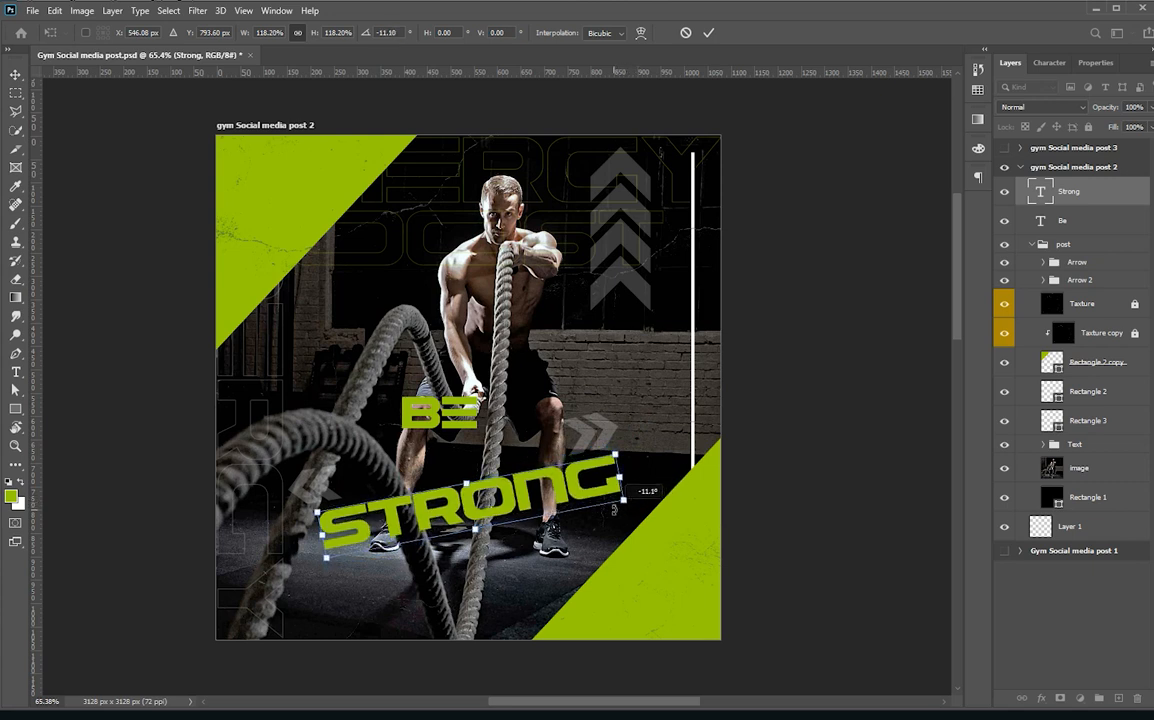
{"action": "key", "text": "Return"}
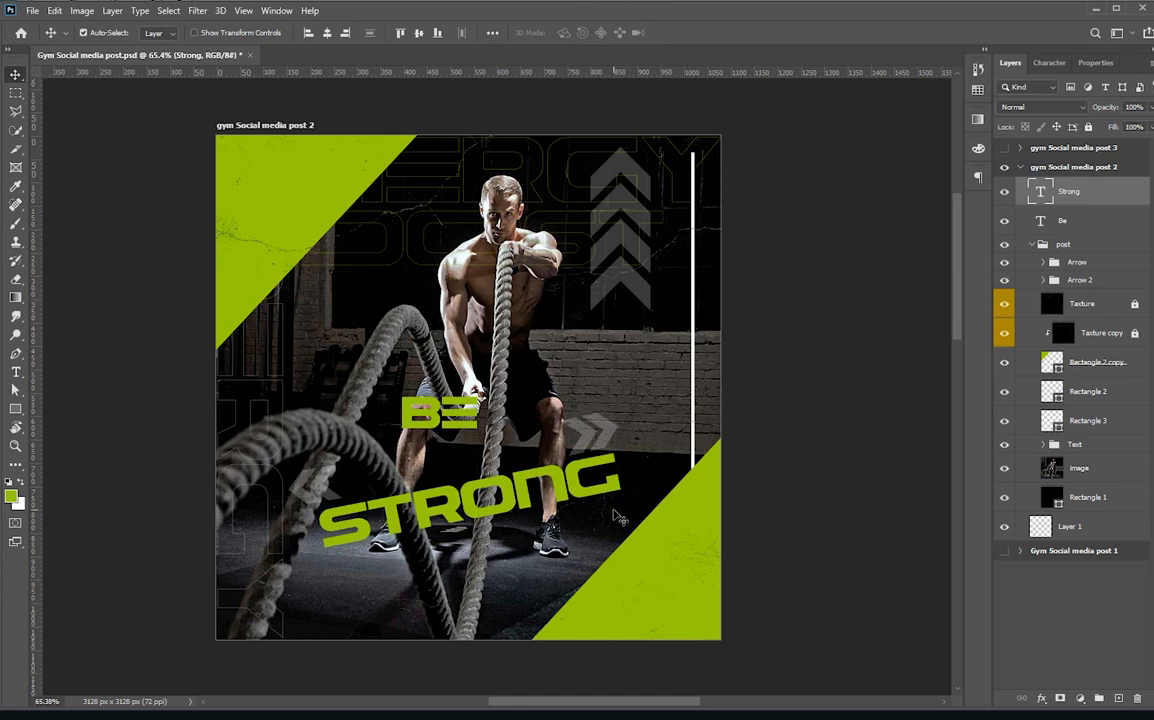
Scale "Be" to about 179%, rotate it about -12°, and place it just above "Strong"
{"action": "left_click_drag", "start_coordinate": [470, 422], "coordinate": [548, 430]}
{"action": "key", "text": "ctrl+t"}
{"action": "left_click_drag", "start_coordinate": [480, 456], "coordinate": [505, 462]}
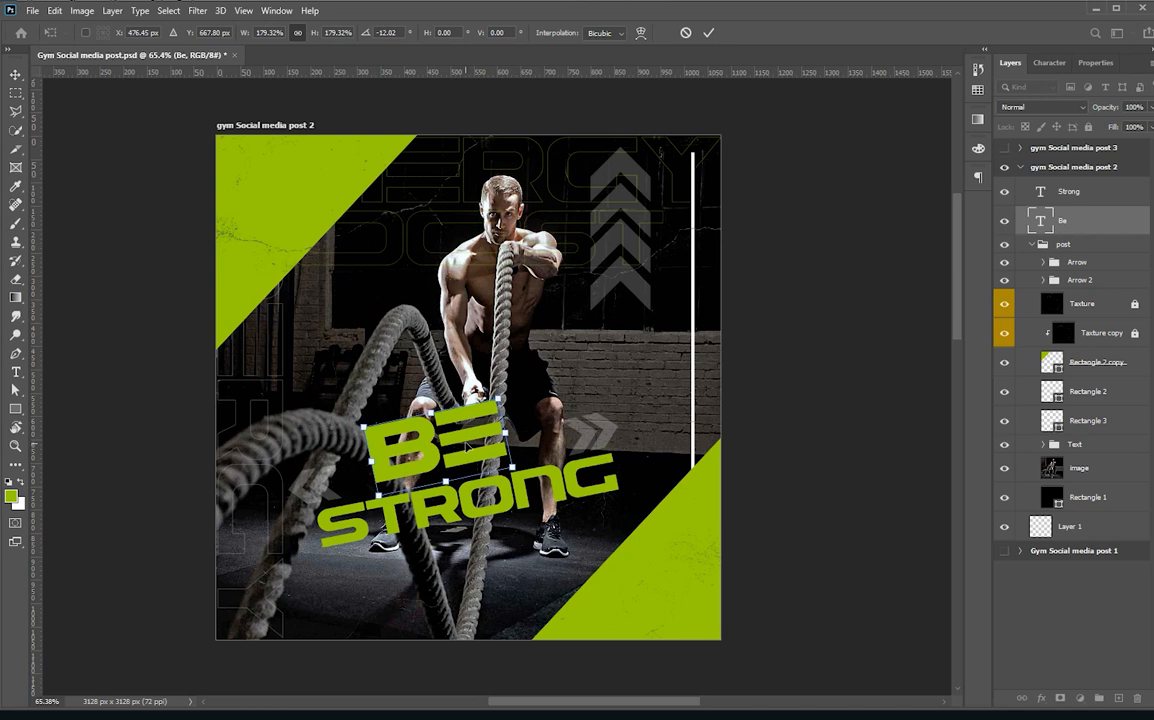
{"action": "key", "text": "Return"}
Replace the word "Be" with "Never"
{"action": "key", "text": "t"}
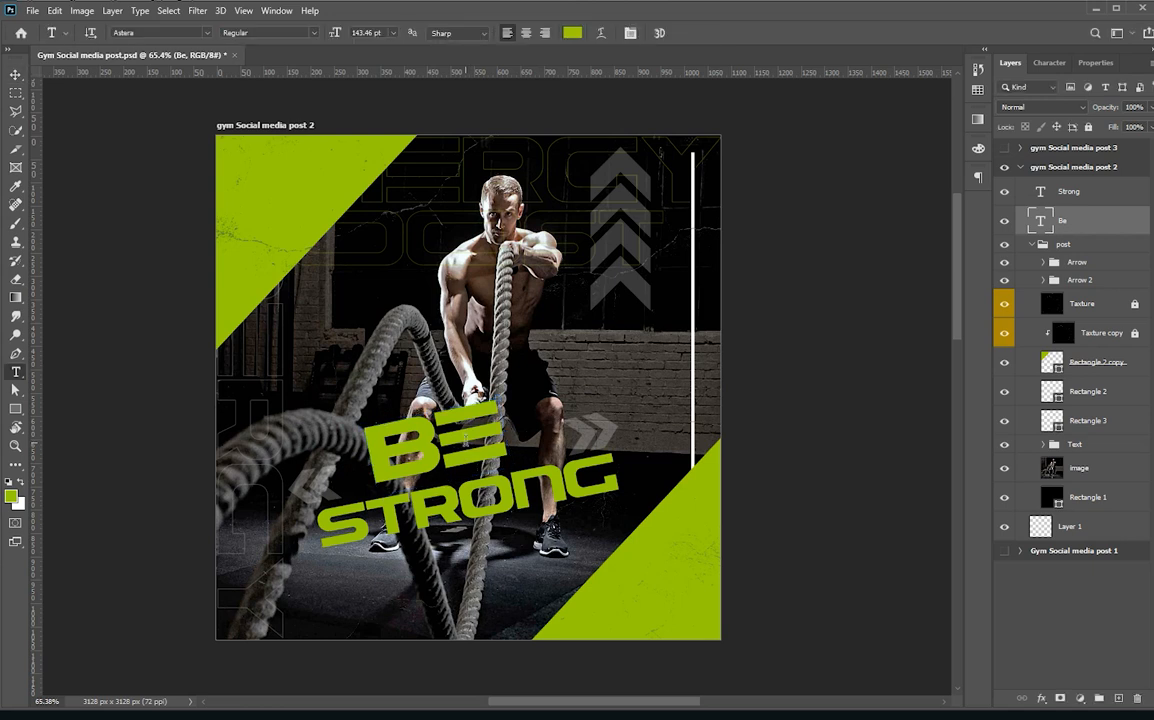
{"action": "left_click", "coordinate": [465, 441]}
{"action": "key", "text": "ctrl+a"}
{"action": "type", "text": "Ne"}
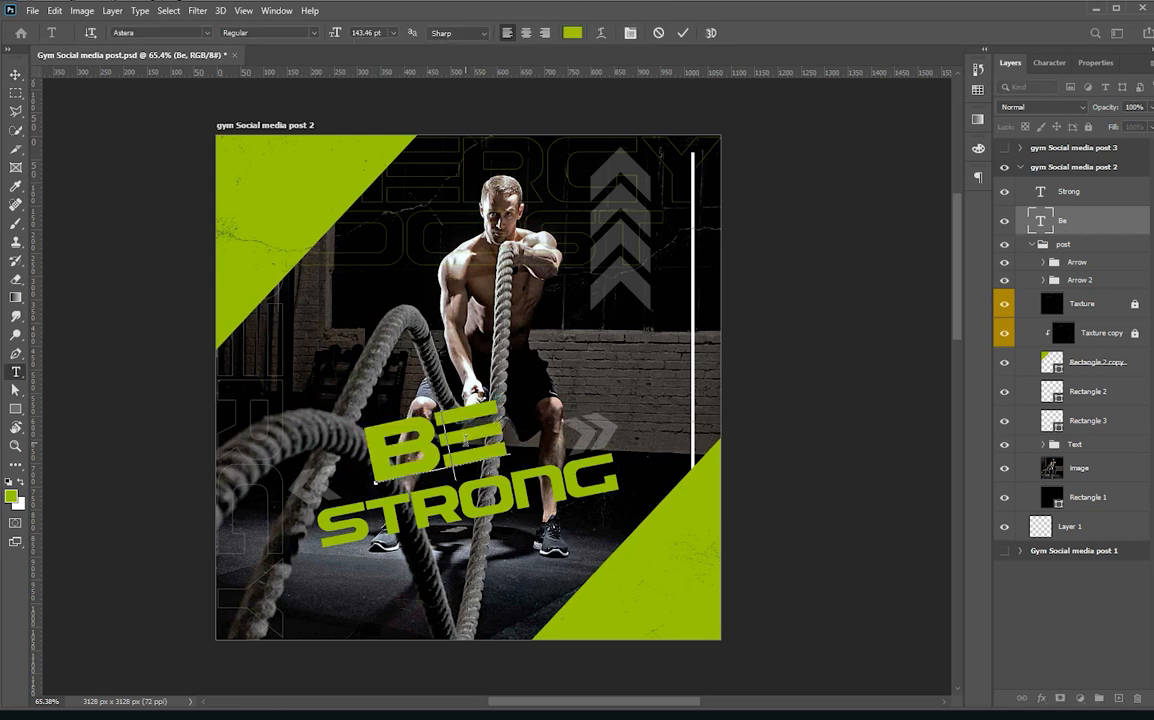
{"action": "type", "text": "ver"}
{"action": "key", "text": "ctrl+Return"}
Scale "Never" down to nearly the width of "Strong" and nudge it left and down, close above that word
{"action": "key", "text": "ctrl+t"}
{"action": "left_click_drag", "start_coordinate": [741, 347], "coordinate": [591, 381]}
{"action": "key", "text": "Return"}
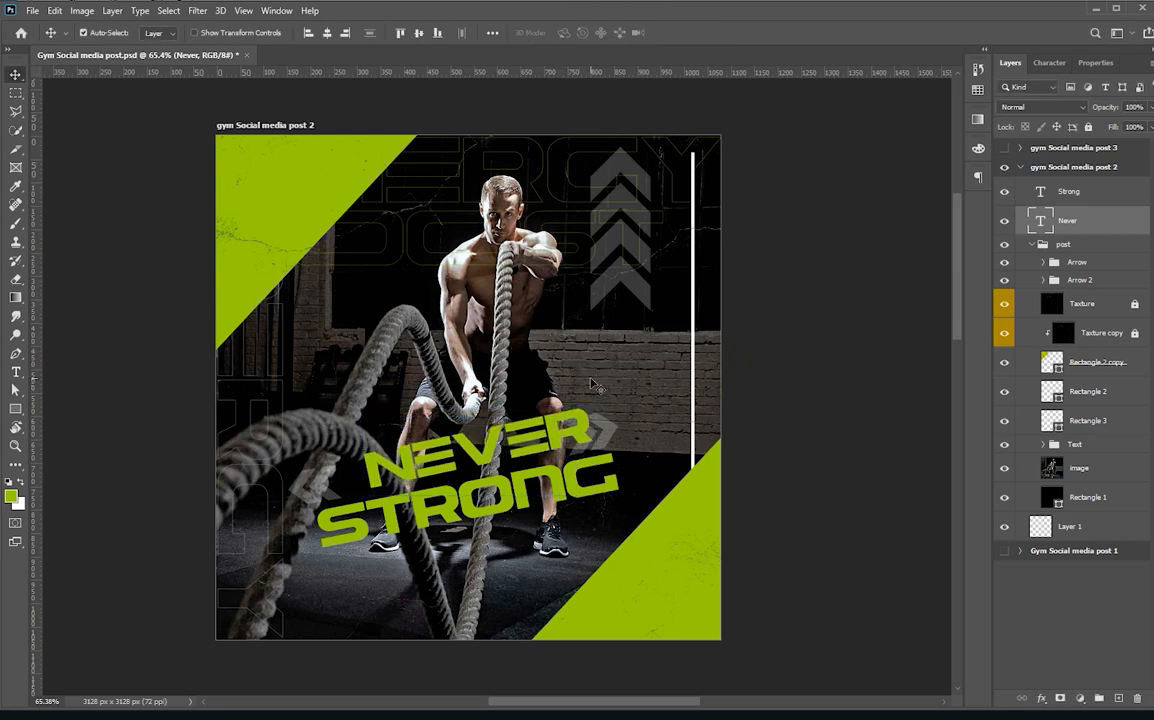
{"action": "key", "text": "shift+Left"}
{"action": "key", "text": "shift+Left"}
{"action": "key", "text": "shift+Left"}
{"action": "key", "text": "shift+Down"}
{"action": "key", "text": "shift+Down"}
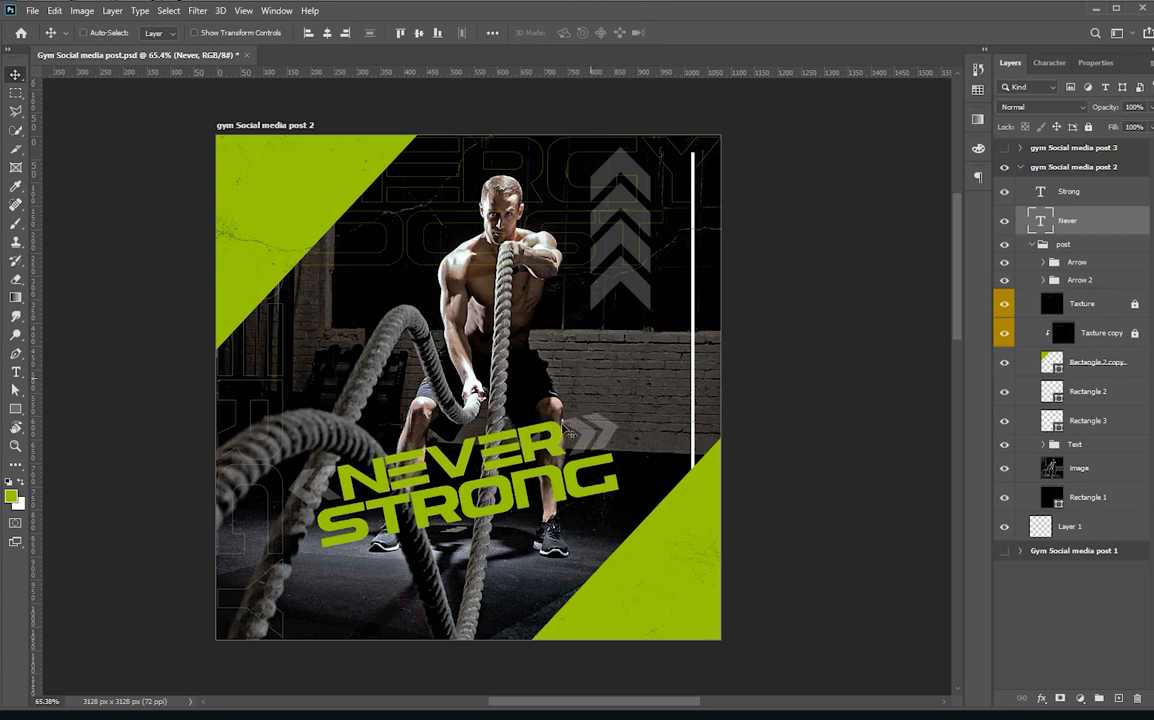
Rotate "Never" by about 1.6° and scale it down to about 96% above "Strong"
{"action": "key", "text": "ctrl+t"}
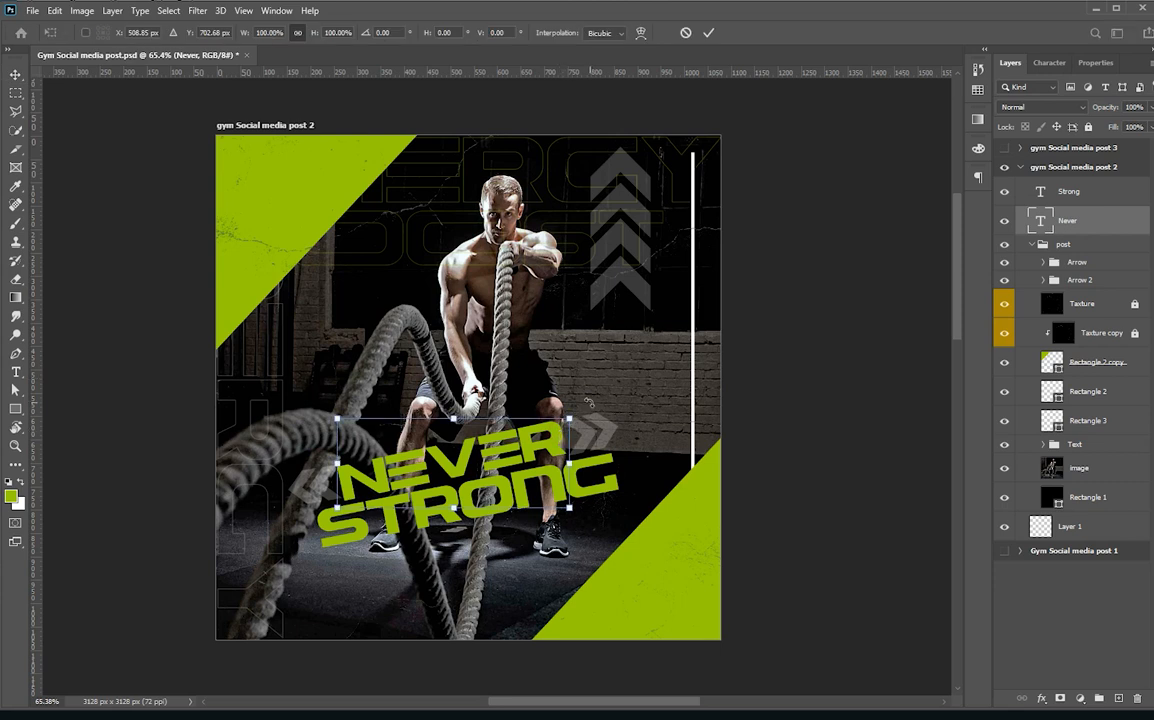
{"action": "left_click_drag", "start_coordinate": [590, 403], "coordinate": [594, 405]}
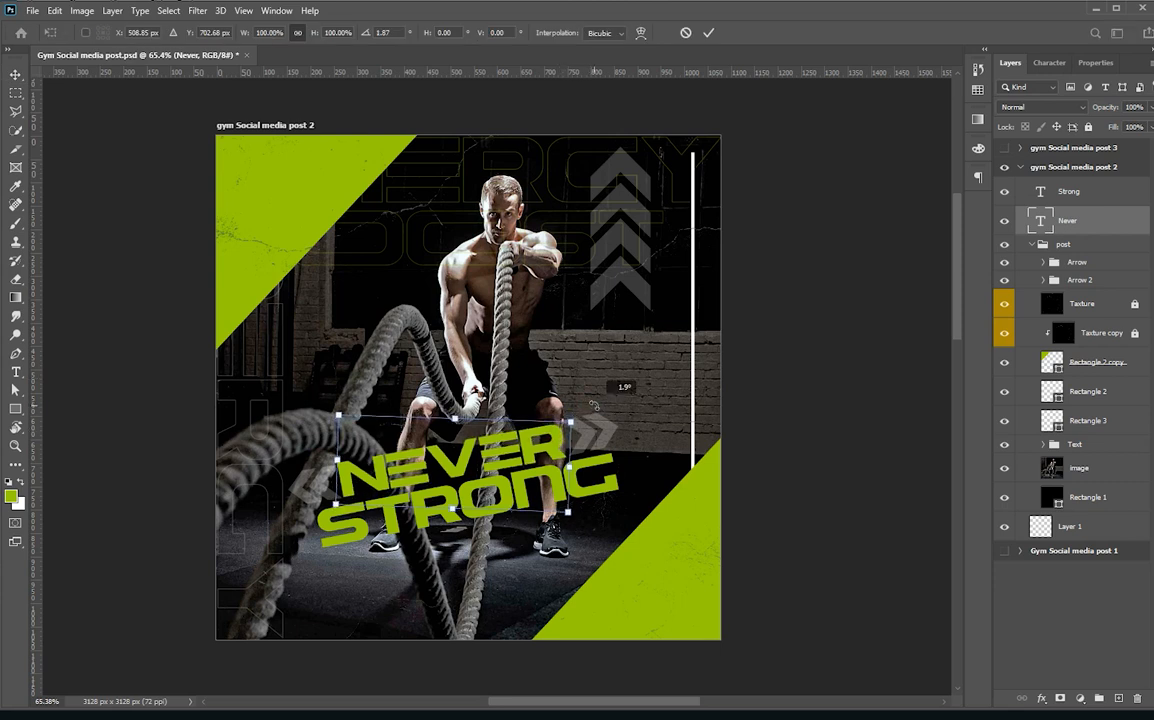
{"action": "left_click_drag", "start_coordinate": [593, 404], "coordinate": [593, 405]}
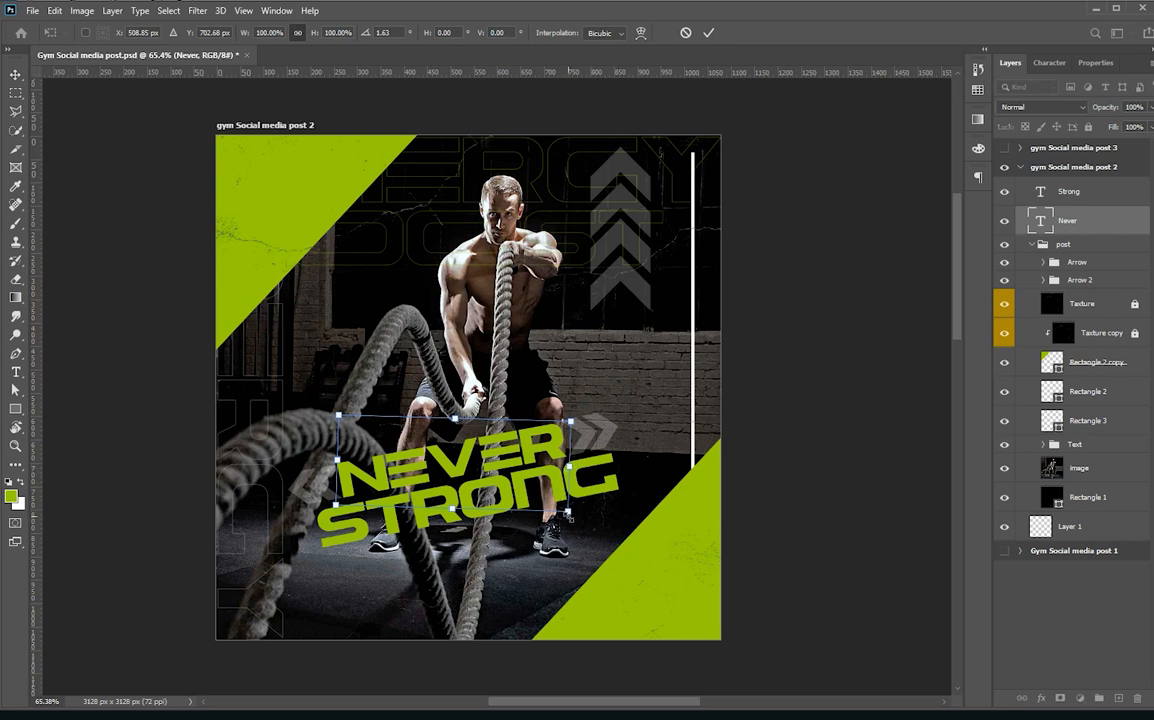
{"action": "left_click_drag", "start_coordinate": [567, 512], "coordinate": [565, 522]}
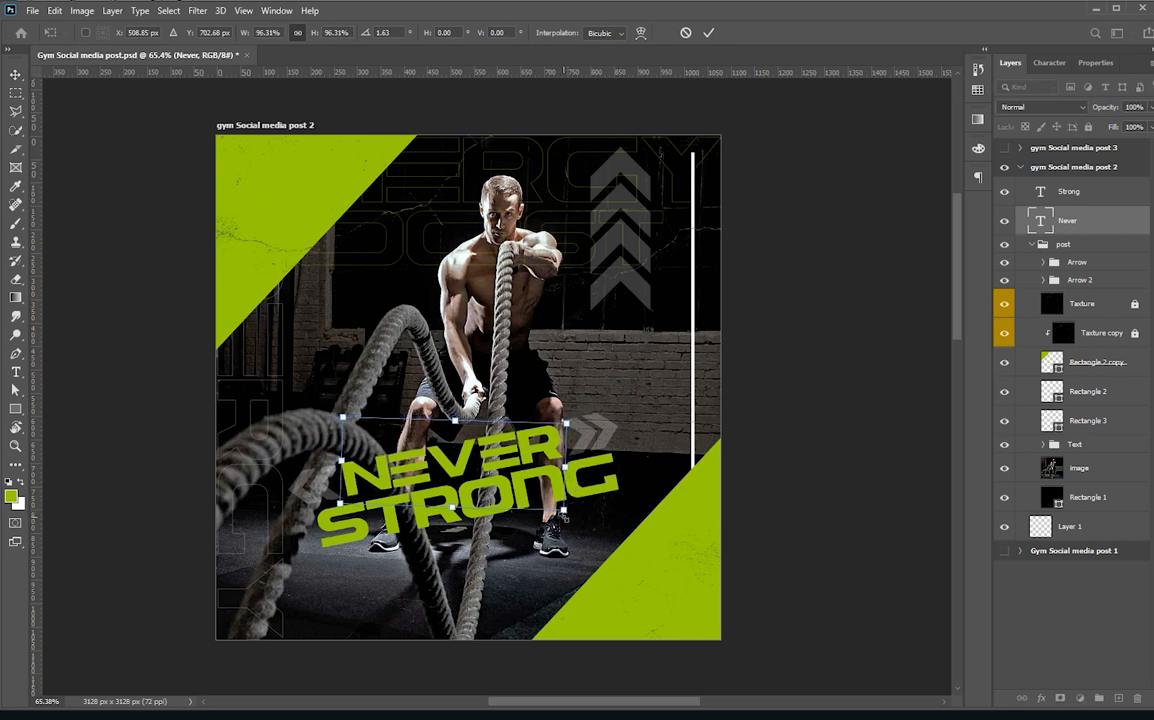
{"action": "key", "text": "Return"}
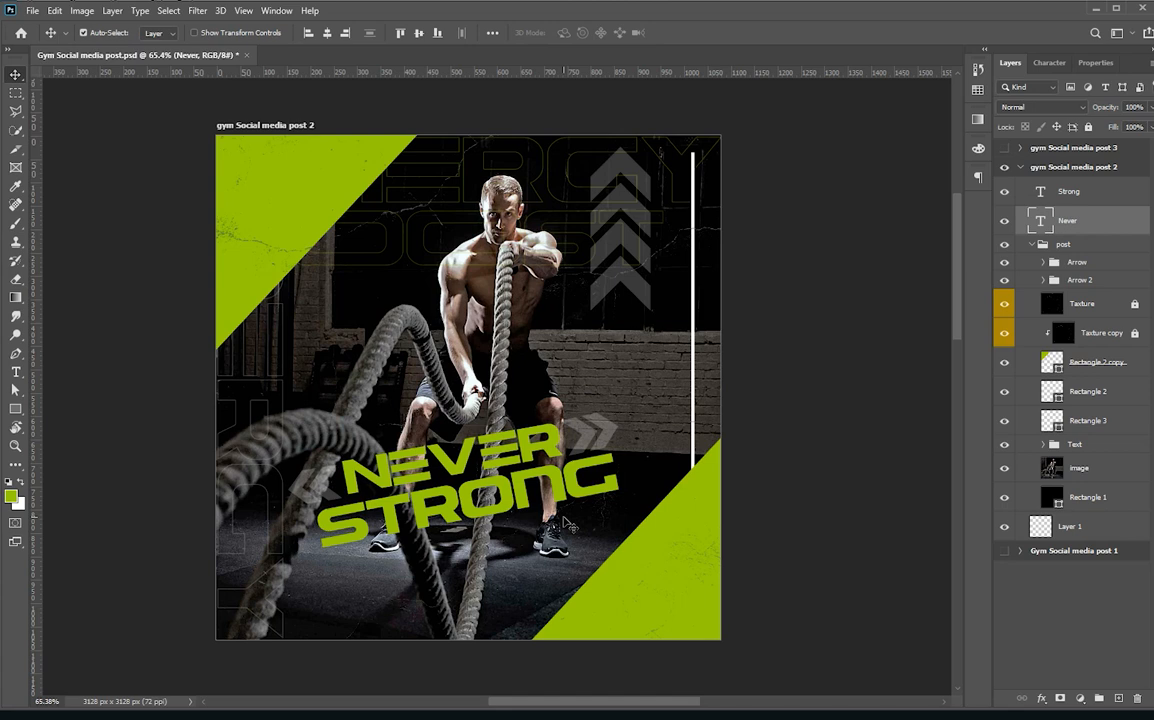
Replace the word "Strong" with "Give Up"
{"action": "left_click", "coordinate": [465, 502]}
{"action": "key", "text": "t"}
{"action": "left_click", "coordinate": [464, 500]}
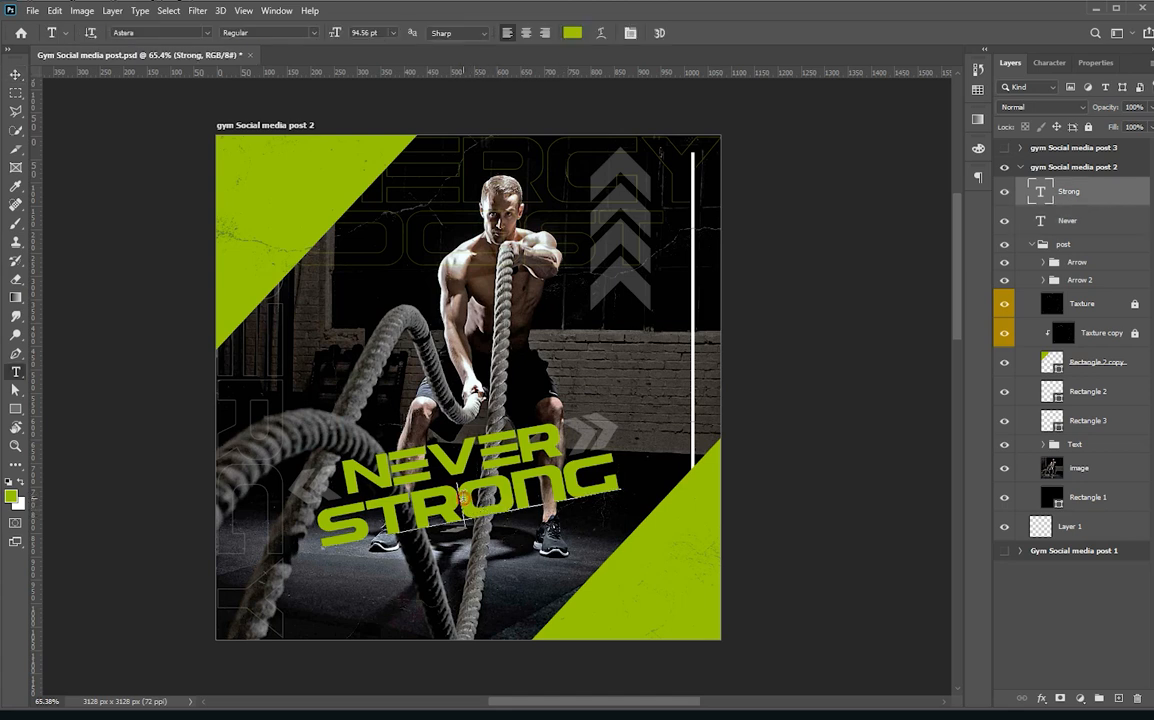
{"action": "key", "text": "ctrl+a"}
{"action": "type", "text": "GIV"}
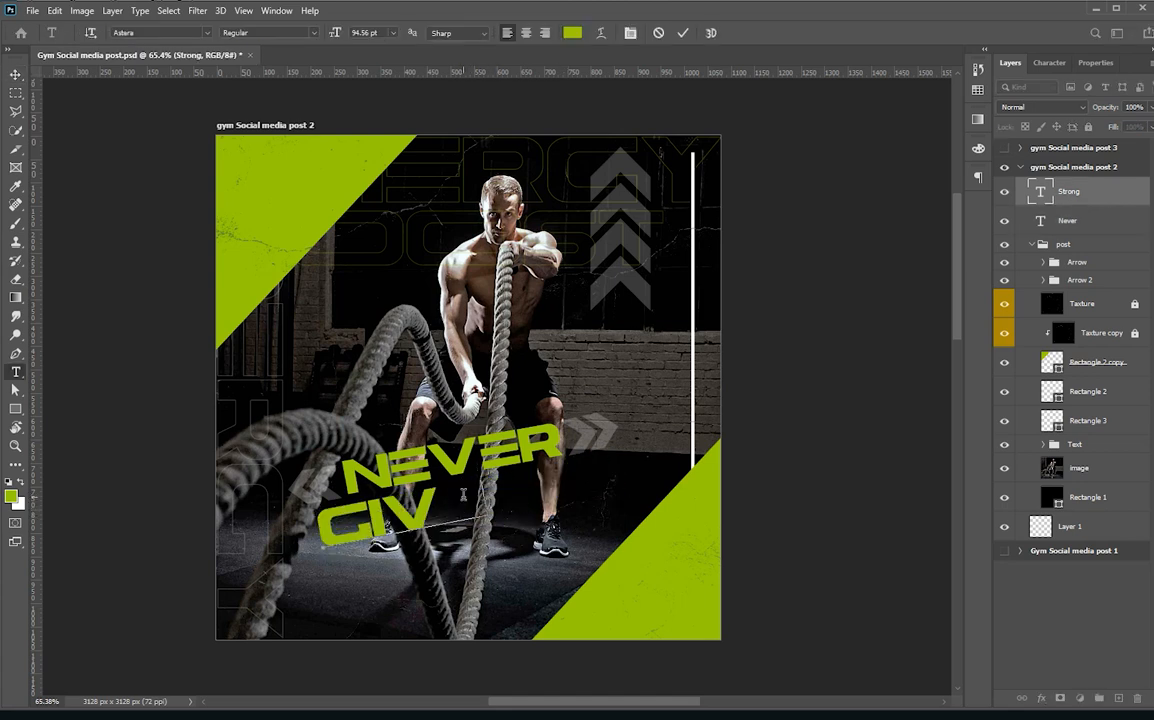
{"action": "type", "text": "E UP"}
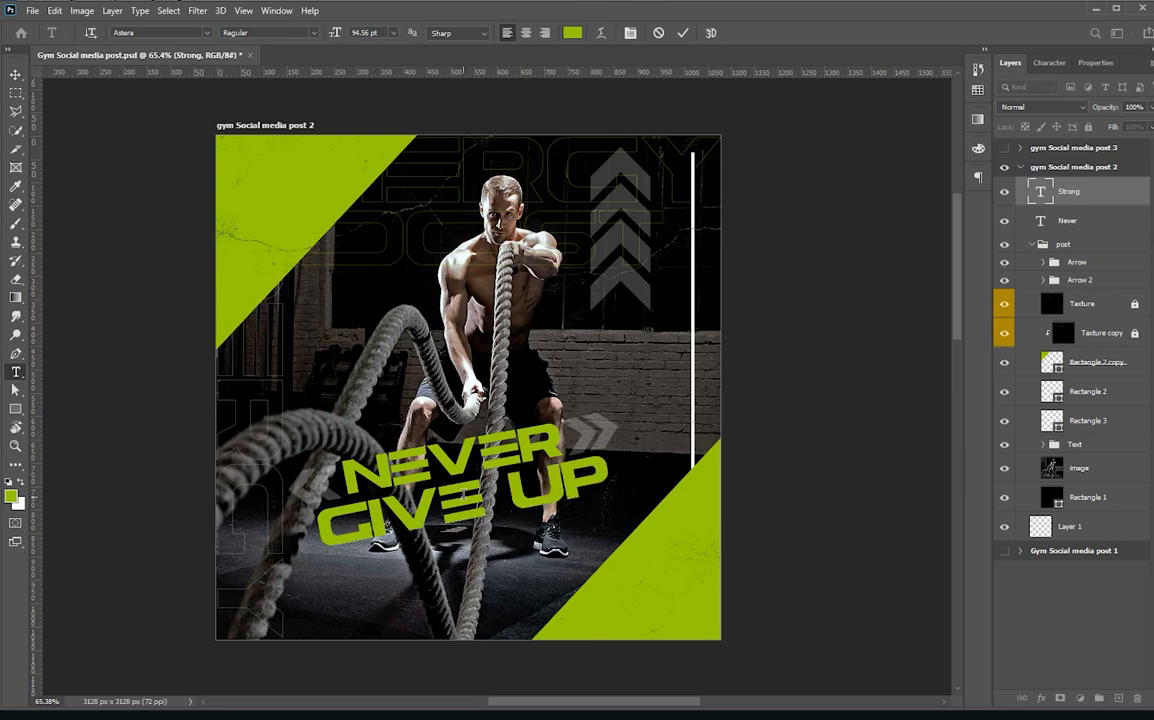
{"action": "key", "text": "ctrl+Return"}
{"action": "key", "text": "v"}
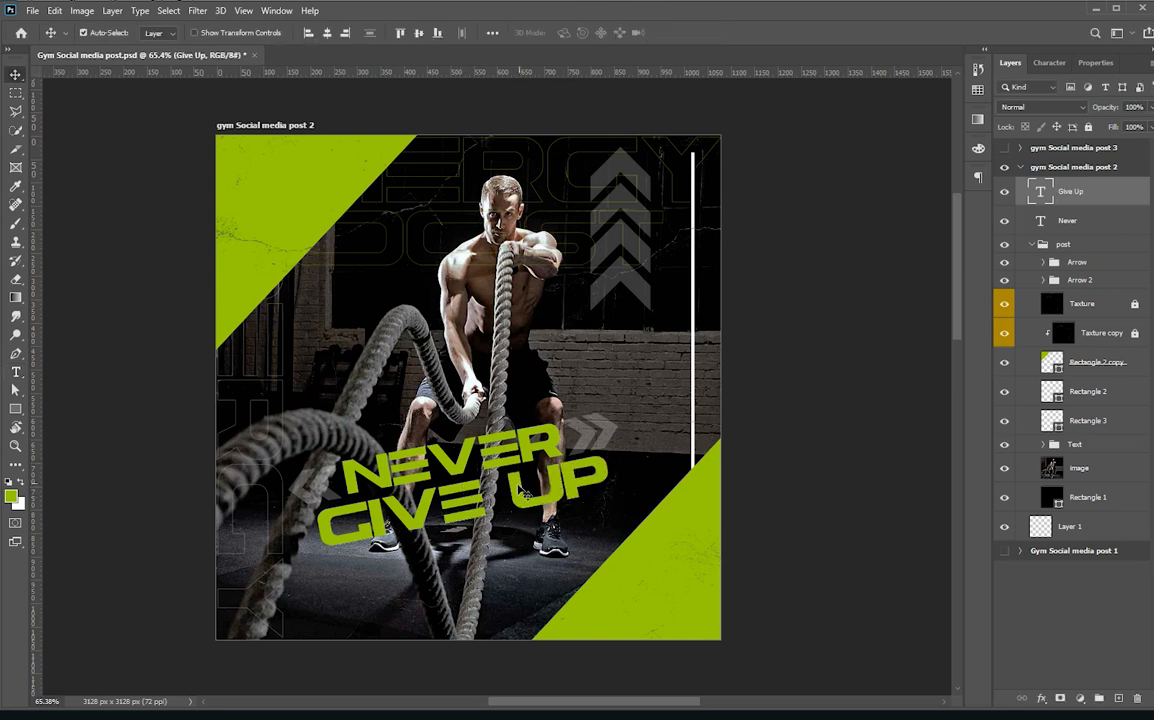
Nudge "Give Up" slightly to the right beneath "Never" and colour it white
{"action": "left_click_drag", "start_coordinate": [467, 490], "coordinate": [525, 498]}
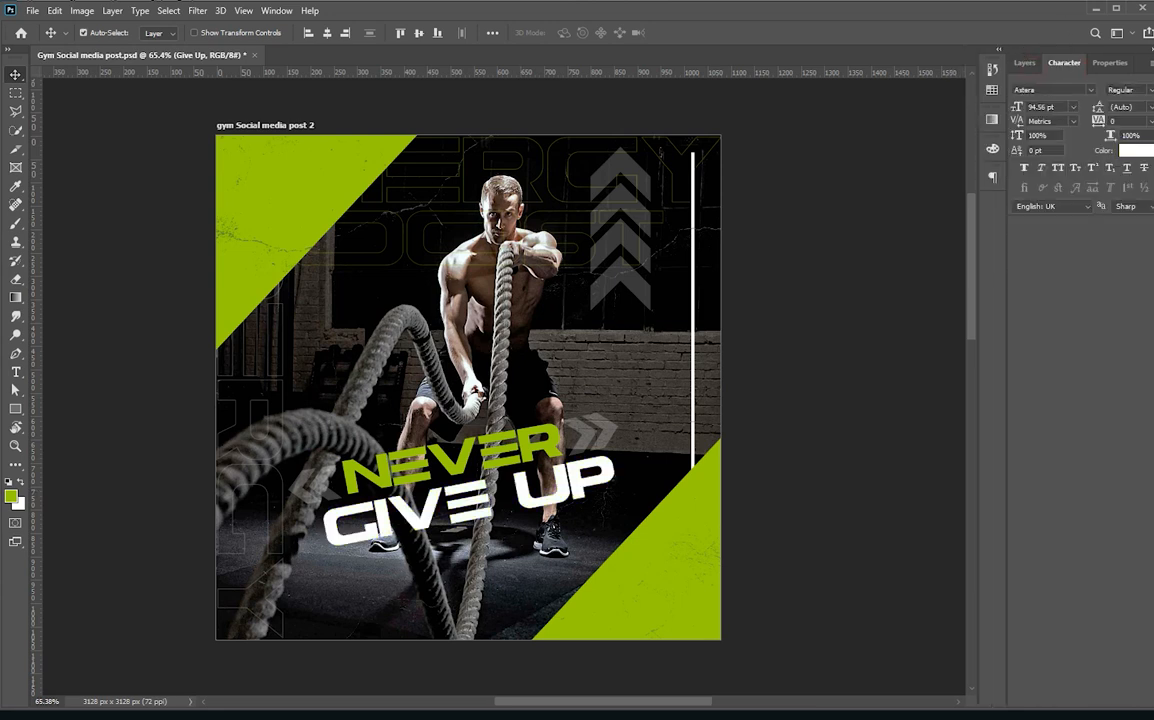
{"action": "left_click", "coordinate": [863, 379]}
{"action": "key", "text": "alt+Tab"}
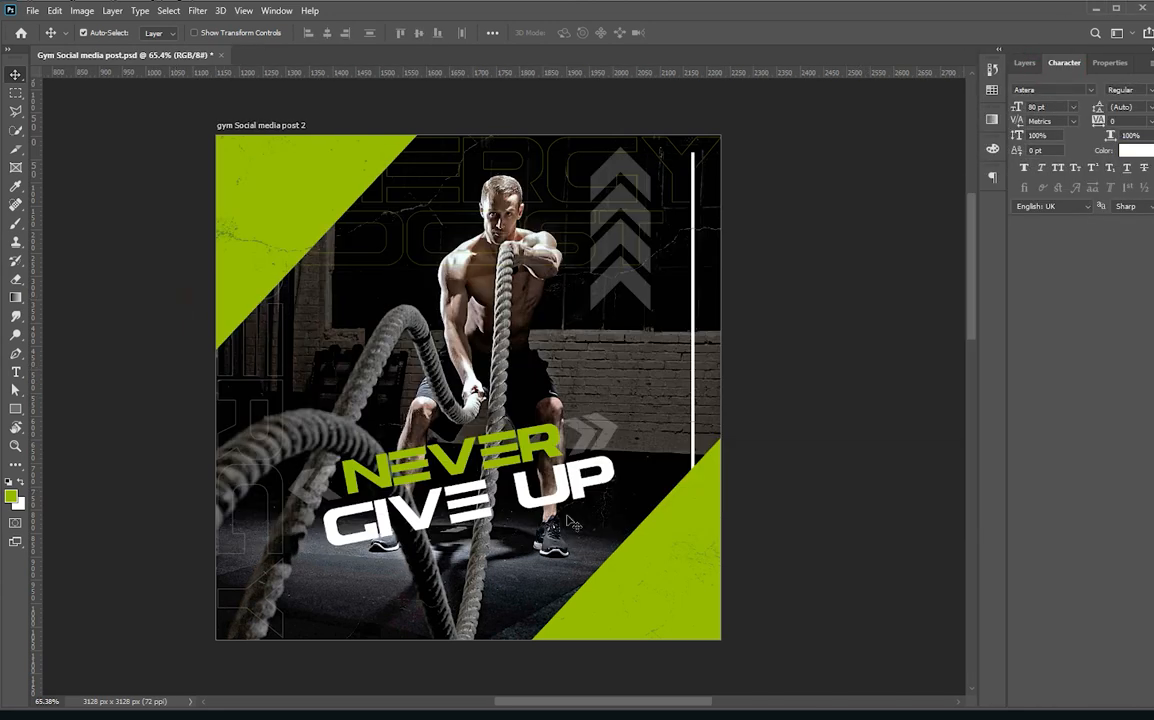
{"action": "scroll", "coordinate": [520, 486], "scroll_direction": "down", "scroll_amount": 3}
{"action": "scroll", "coordinate": [520, 486], "scroll_direction": "up", "scroll_amount": 5}
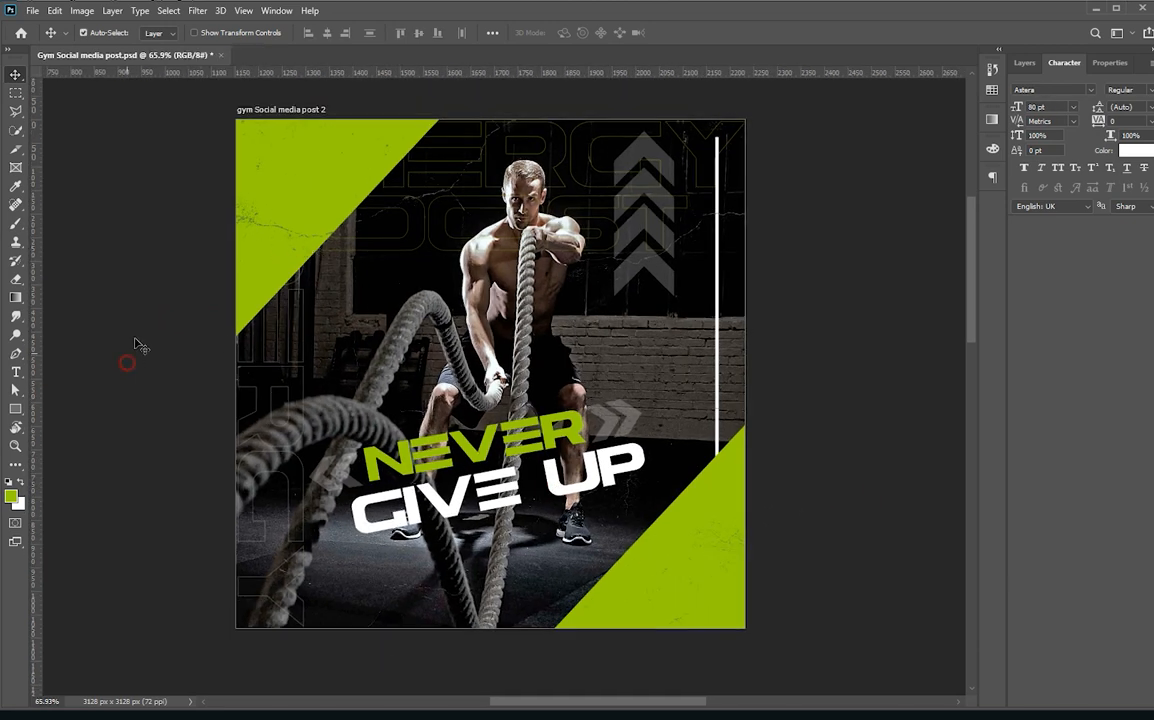
{"action": "left_click", "coordinate": [16, 371]}
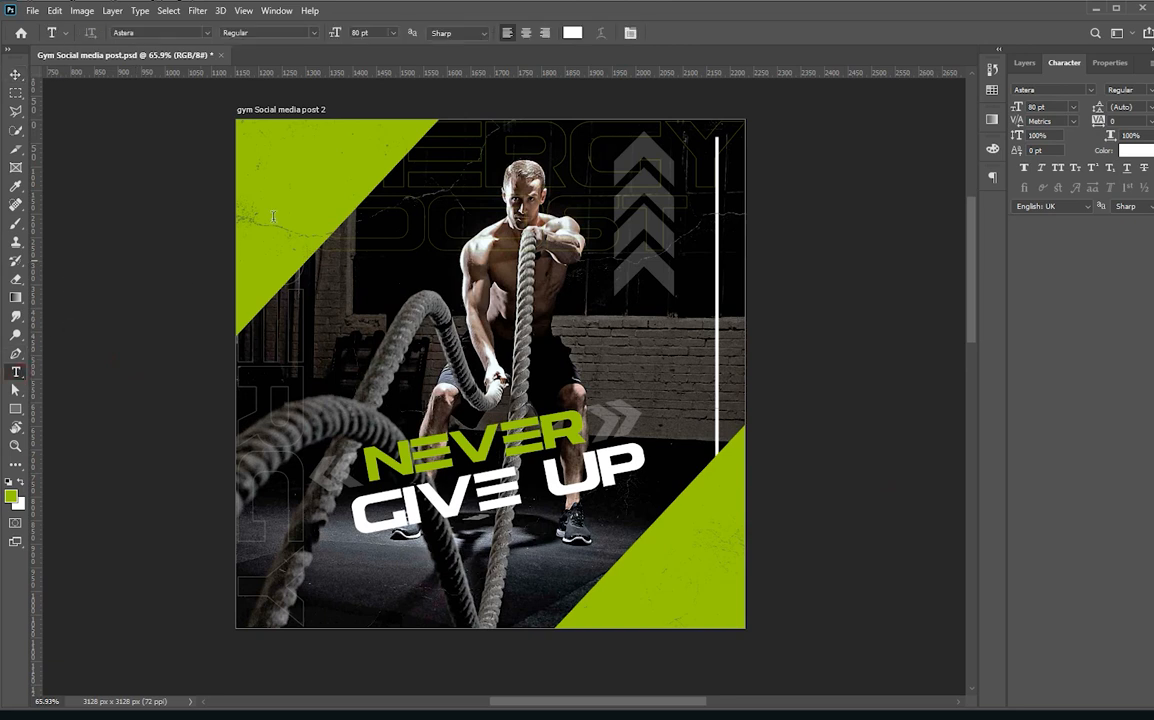
{"action": "left_click", "coordinate": [282, 146]}
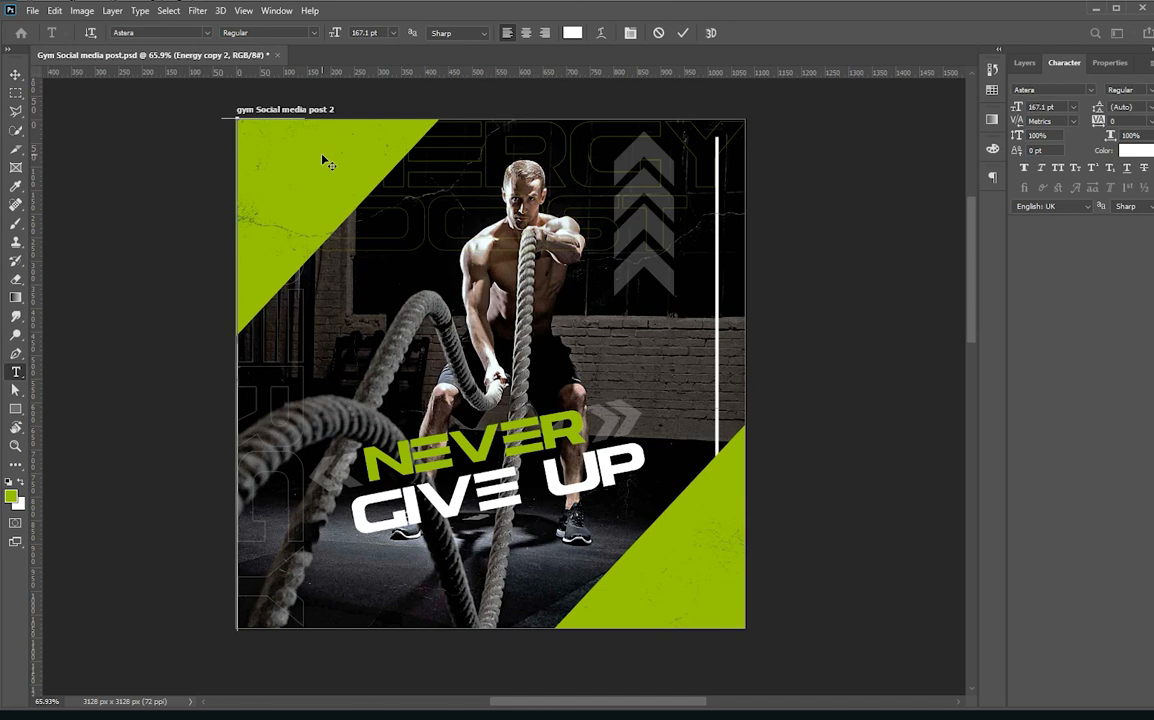
{"action": "key", "text": "Escape"}
{"action": "key", "text": "ctrl+z"}
{"action": "key", "text": "ctrl+z"}
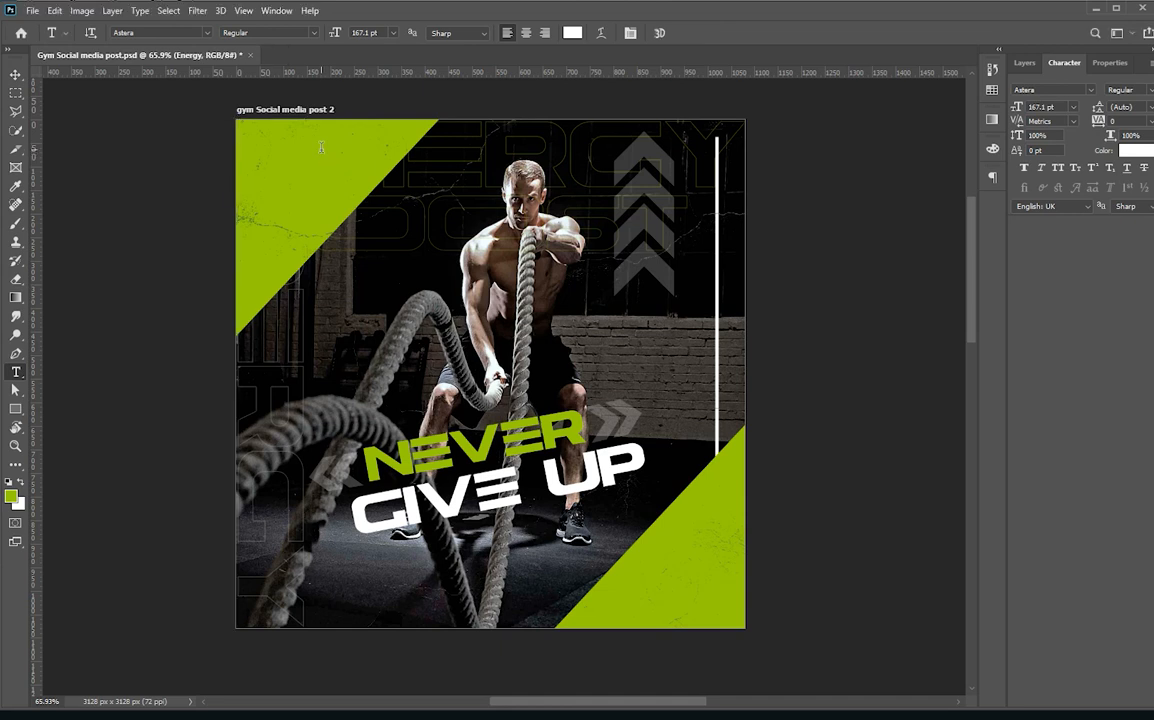
{"action": "key", "text": "ctrl+shift+z"}
{"action": "key", "text": "v"}
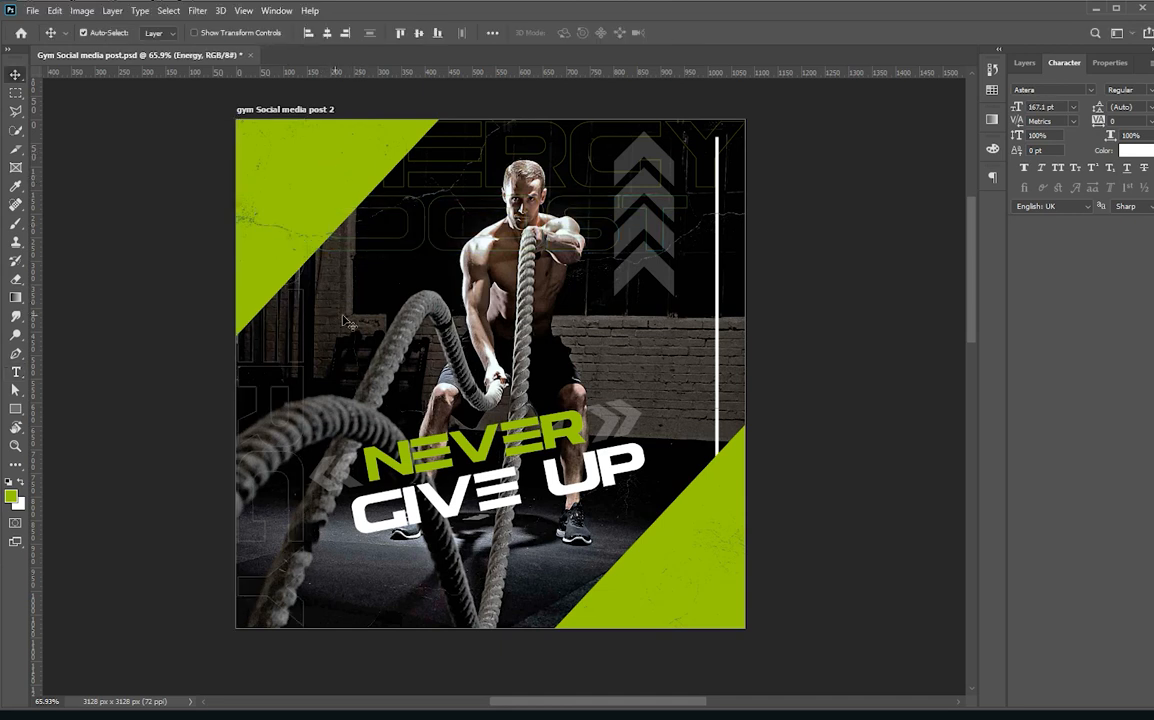
Add the text "LOGO HERE" on two lines over the photo in white Astera Regular at 80 pt
{"action": "key", "text": "t"}
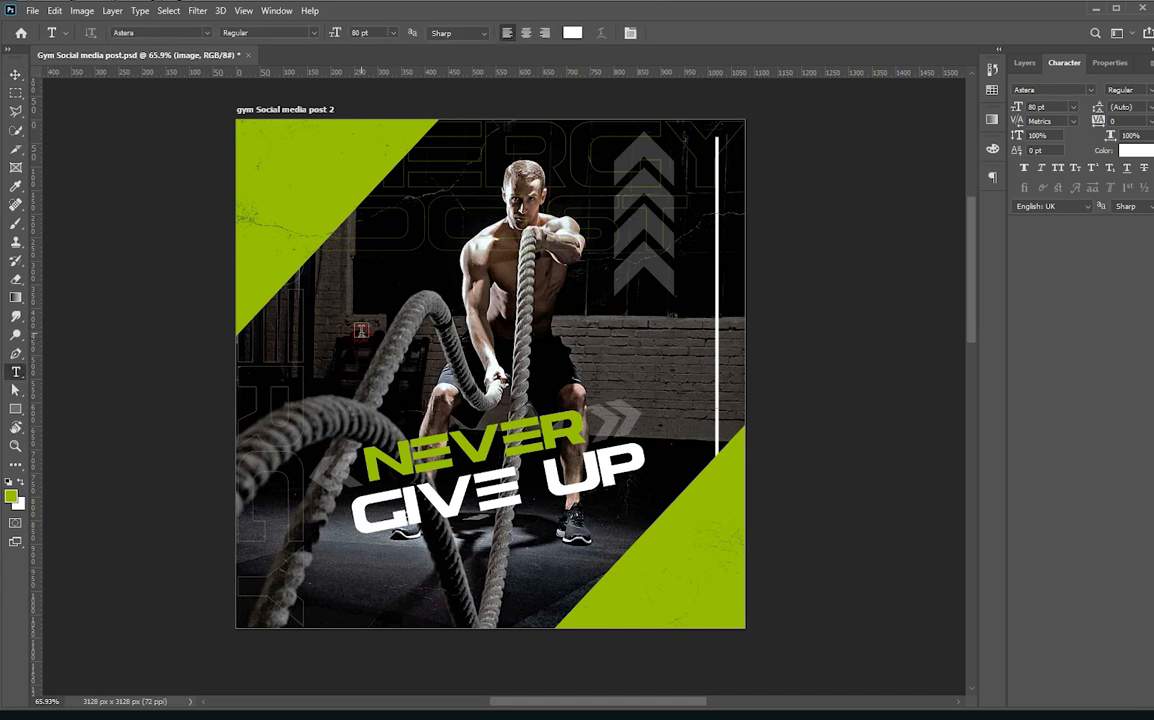
{"action": "left_click", "coordinate": [368, 333]}
{"action": "type", "text": "LOGO "}
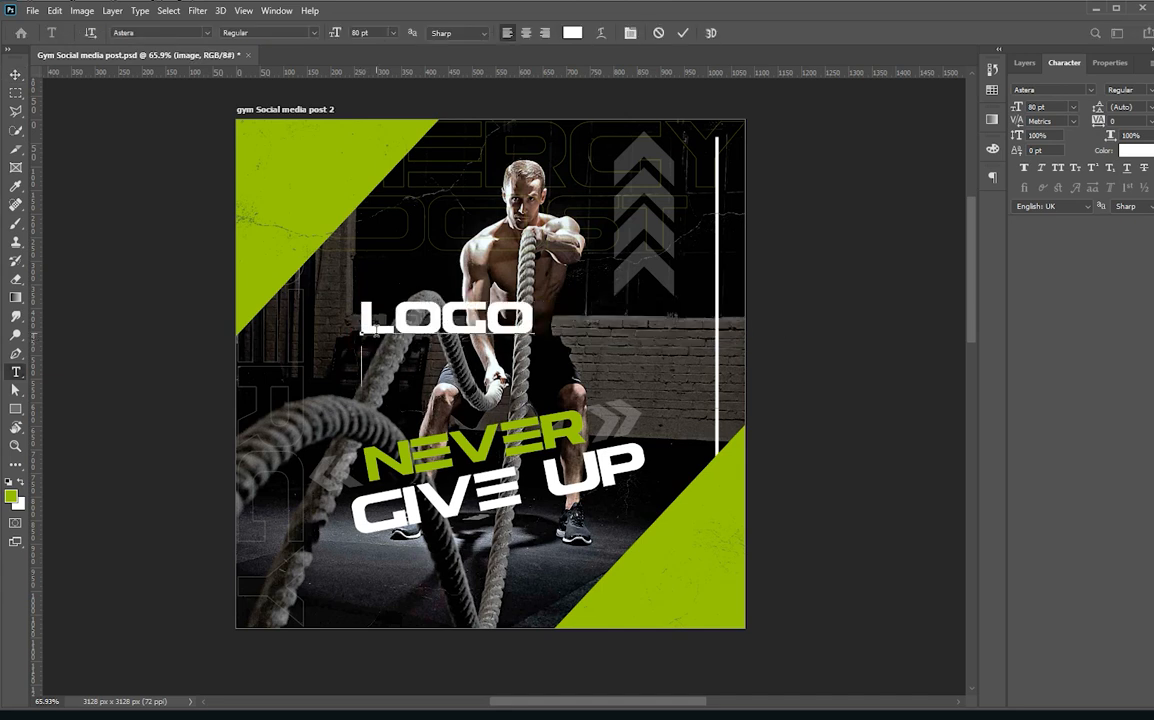
{"action": "type", "text": "HERE"}
{"action": "key", "text": "ctrl+Return"}
Scale "Logo here" down to about 34.7 pt and move it onto the green upper-left corner of the post
{"action": "key", "text": "ctrl+t"}
{"action": "left_click_drag", "start_coordinate": [535, 385], "coordinate": [320, 163]}
{"action": "key", "text": "Return"}
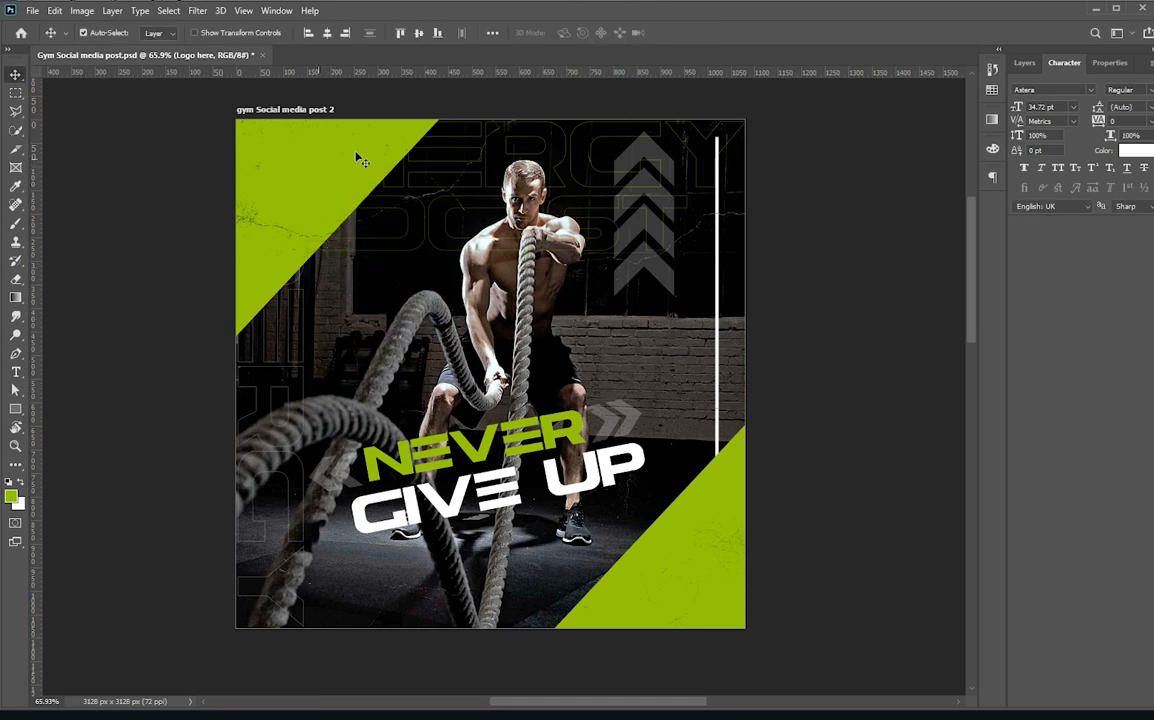
Move the "Logo here" layer to the top of the "post" group, above the "Arrow" group
{"action": "left_click", "coordinate": [1014, 63]}
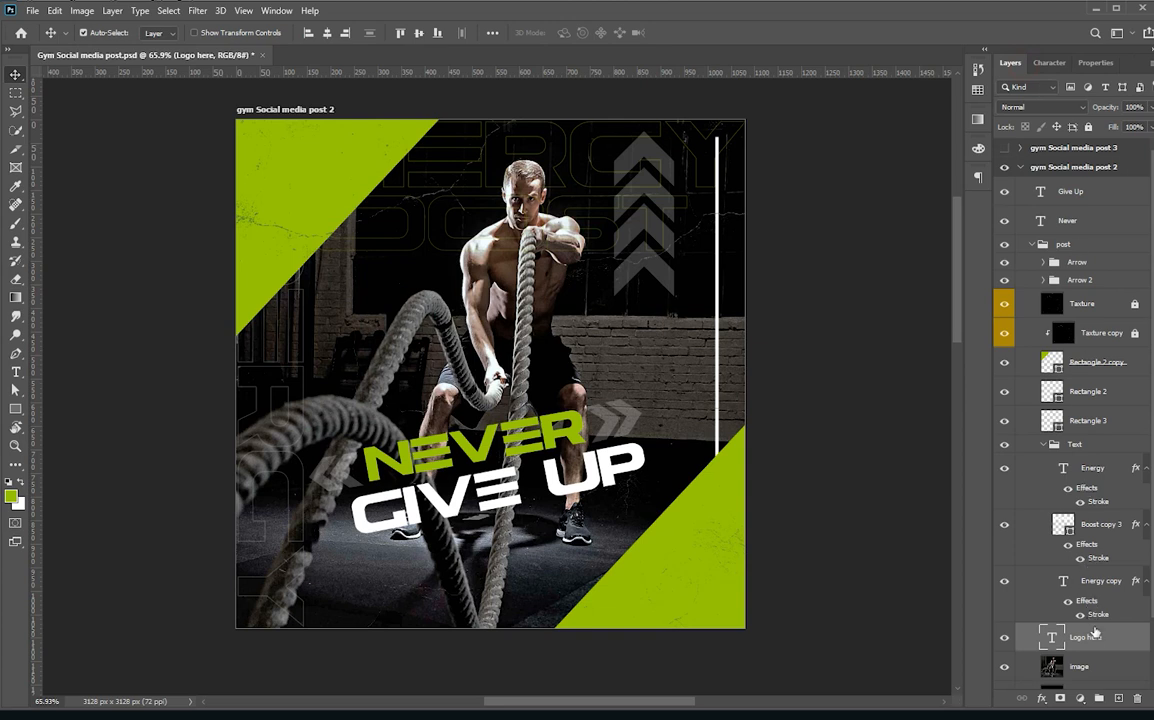
{"action": "left_click_drag", "start_coordinate": [1095, 626], "coordinate": [1089, 256]}
{"action": "scroll", "coordinate": [312, 247], "scroll_direction": "down", "scroll_amount": 3}
{"action": "scroll", "coordinate": [312, 247], "scroll_direction": "up", "scroll_amount": 3}
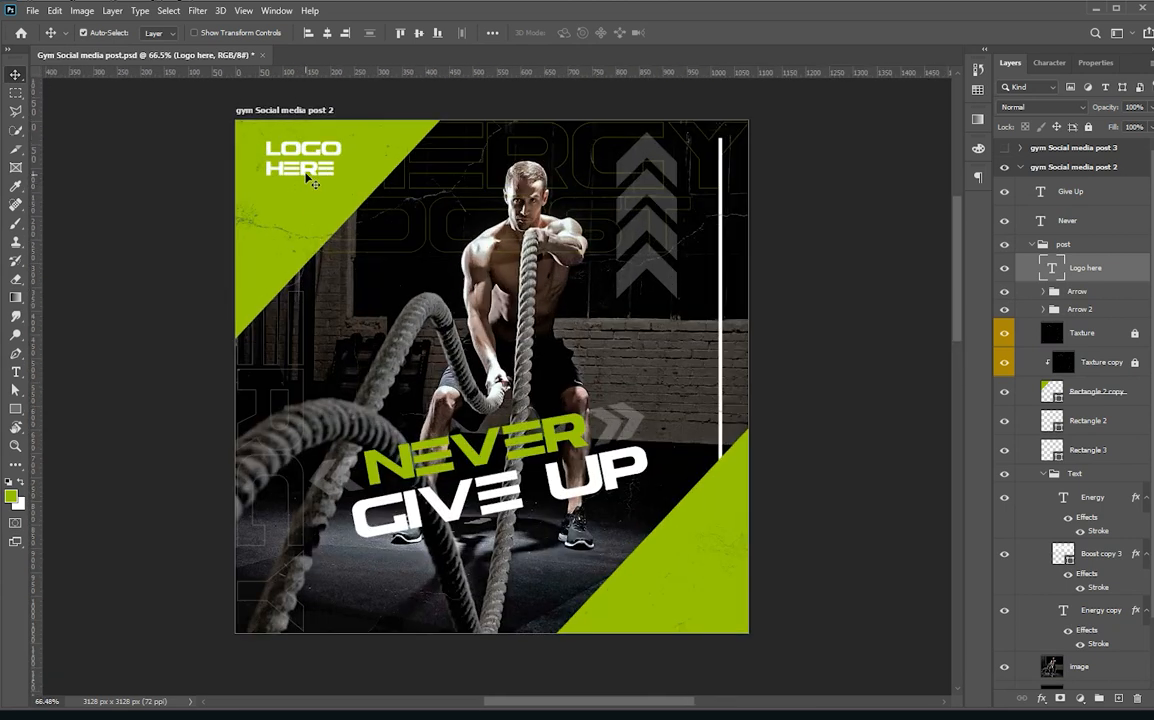
Enlarge "Logo here" slightly and position it closer to the outer corner of the green triangle
{"action": "left_click_drag", "start_coordinate": [311, 173], "coordinate": [346, 186]}
{"action": "key", "text": "ctrl+t"}
{"action": "key", "text": "Return"}
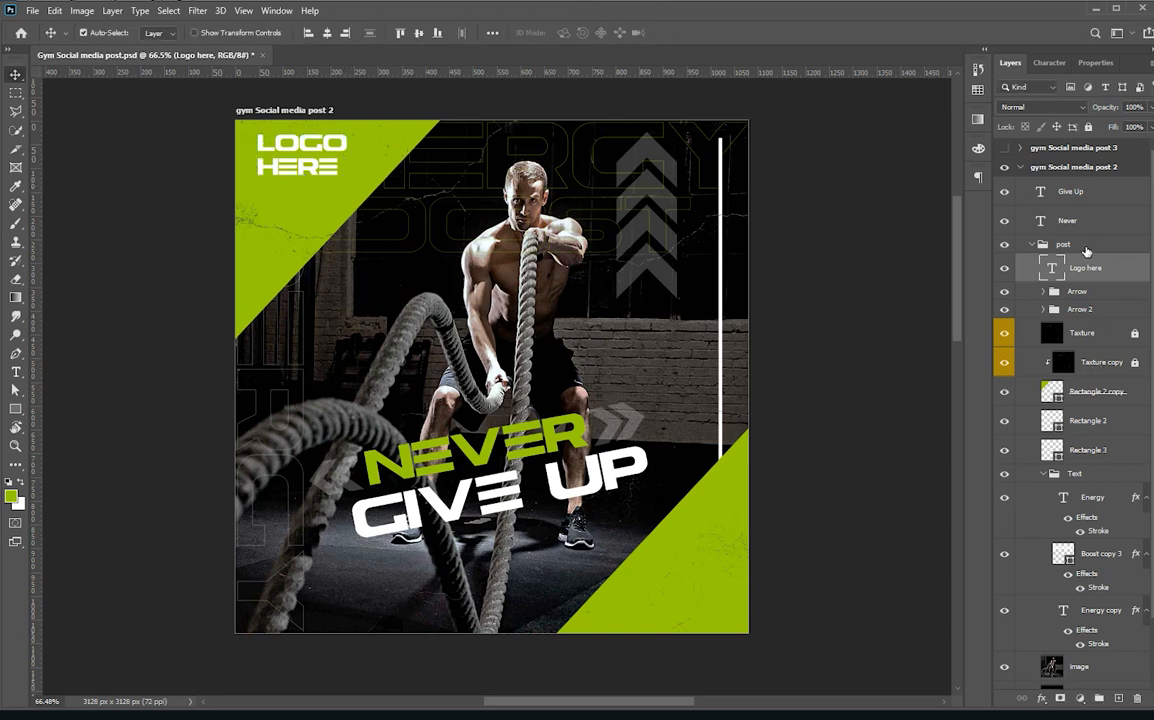
Move the "Never" and "Give Up" layers into the "post" group, collapse it, and toggle its visibility off and on
{"action": "left_click", "coordinate": [1089, 220]}
{"action": "left_click", "coordinate": [1093, 194], "text": "ctrl"}
{"action": "left_click_drag", "start_coordinate": [1092, 225], "coordinate": [1091, 253]}
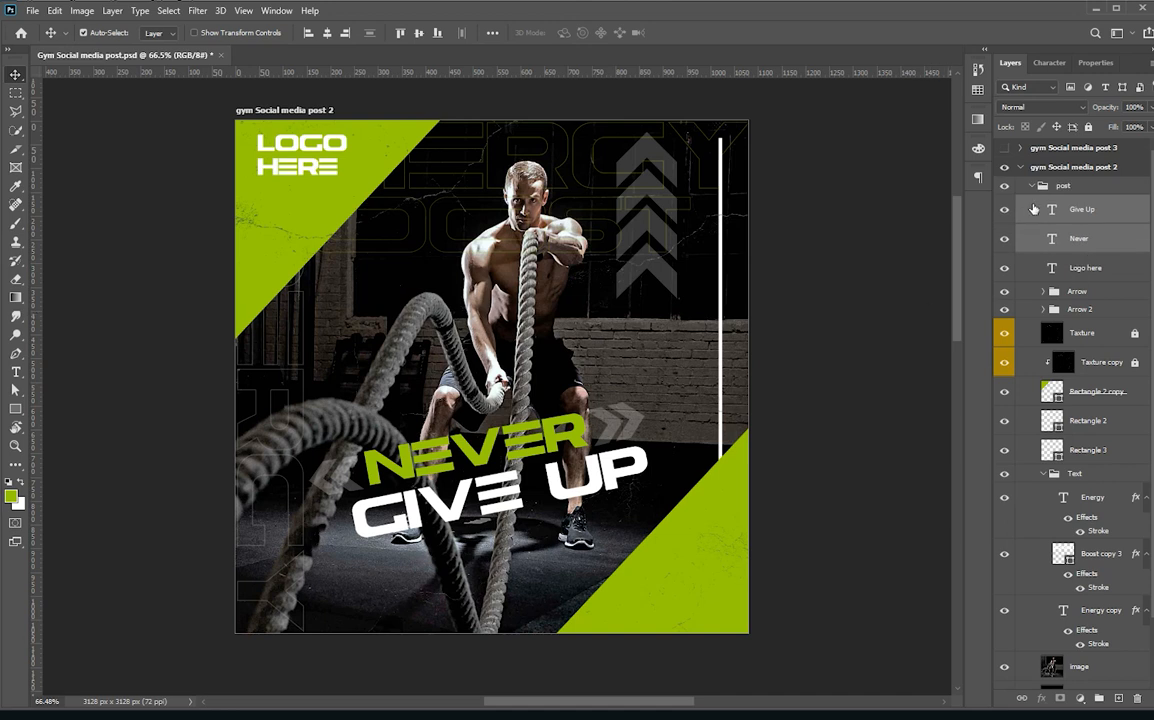
{"action": "left_click", "coordinate": [1034, 188]}
{"action": "left_click", "coordinate": [1007, 186]}
{"action": "left_click", "coordinate": [1007, 186]}
{"action": "scroll", "coordinate": [672, 376], "scroll_direction": "down", "scroll_amount": 1}
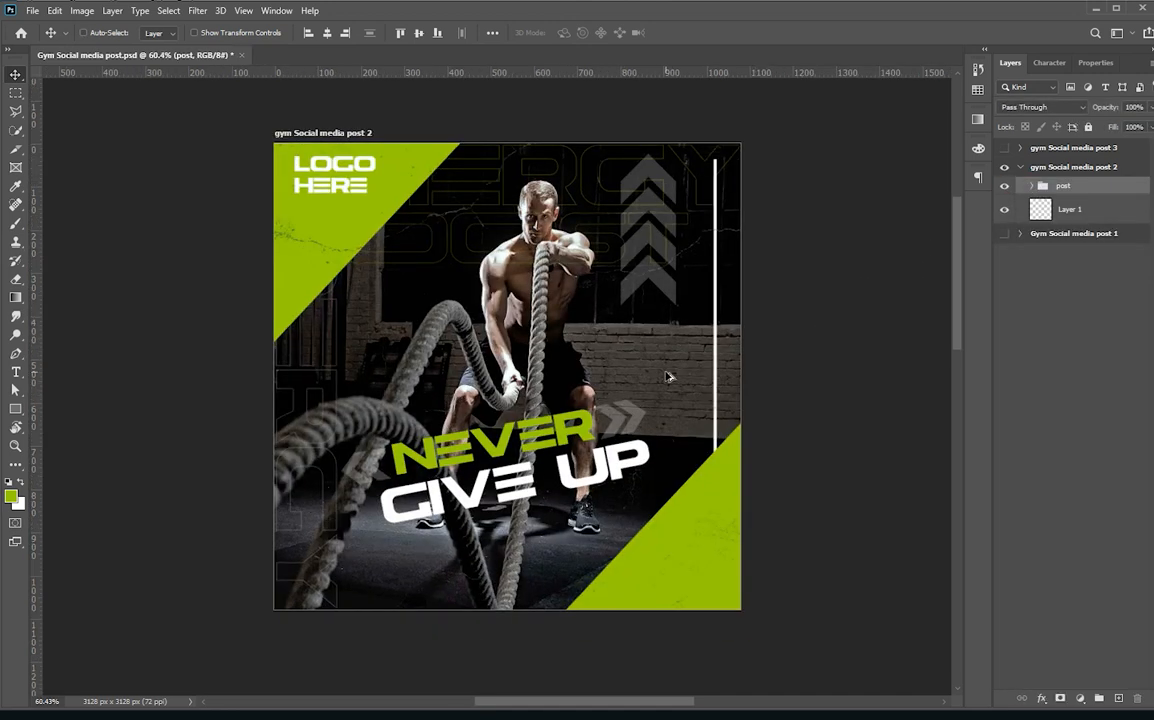